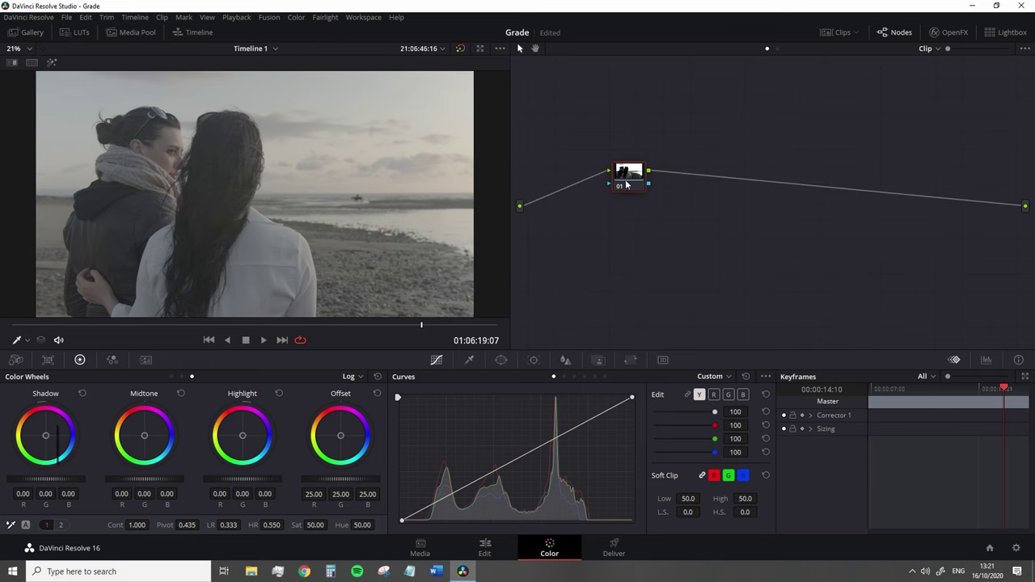
Set the project colour science to ACEScc with an ACES output device transform
{"action": "key", "text": "shift+9"}
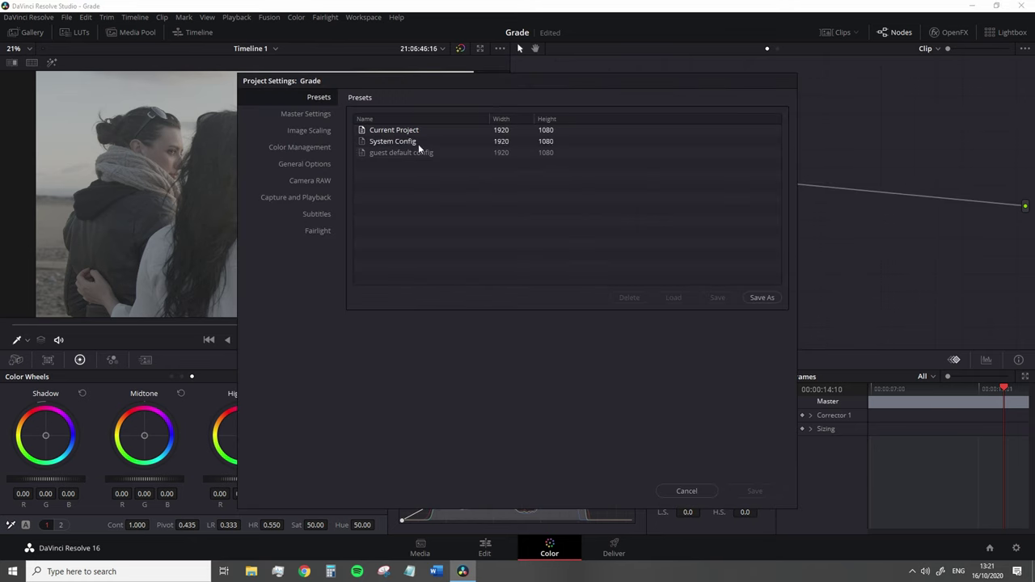
{"action": "left_click", "coordinate": [299, 146]}
{"action": "left_click", "coordinate": [564, 118]}
{"action": "left_click", "coordinate": [564, 134]}
{"action": "left_click", "coordinate": [564, 287]}
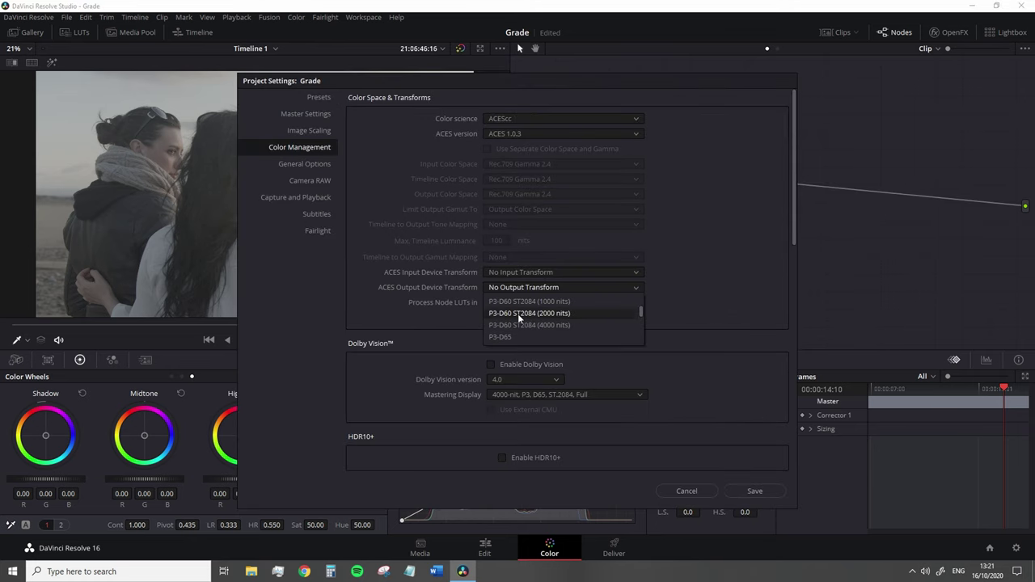
{"action": "left_click", "coordinate": [518, 313]}
Save the project settings and show the RGB parade scope
{"action": "left_click", "coordinate": [755, 492]}
{"action": "left_click", "coordinate": [986, 360]}
{"action": "left_click", "coordinate": [985, 377]}
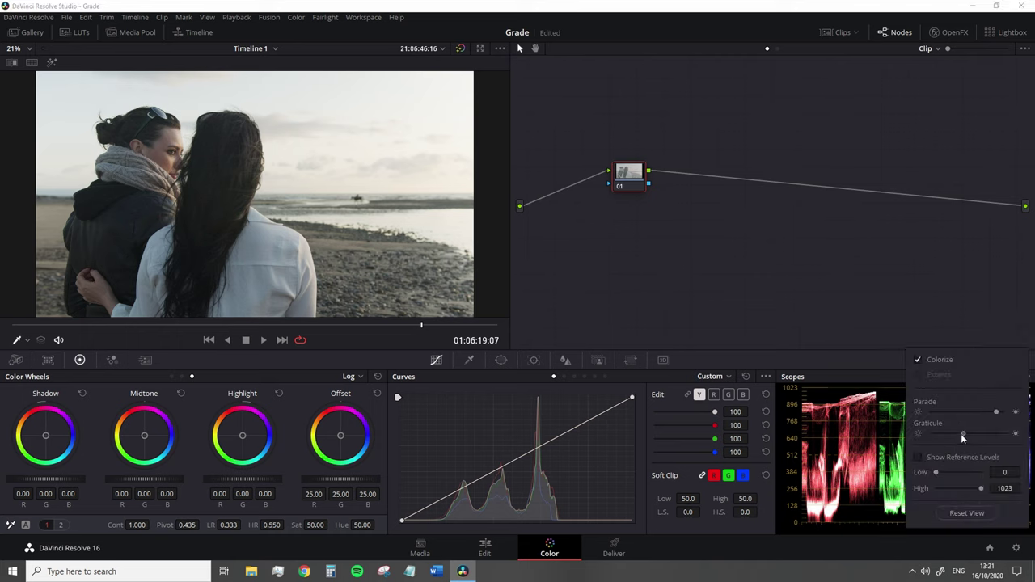
Label node 01 'Balance', push its shadow wheel toward warm, and add a serial 'Color' node
{"action": "left_click_drag", "start_coordinate": [634, 182], "coordinate": [614, 190]}
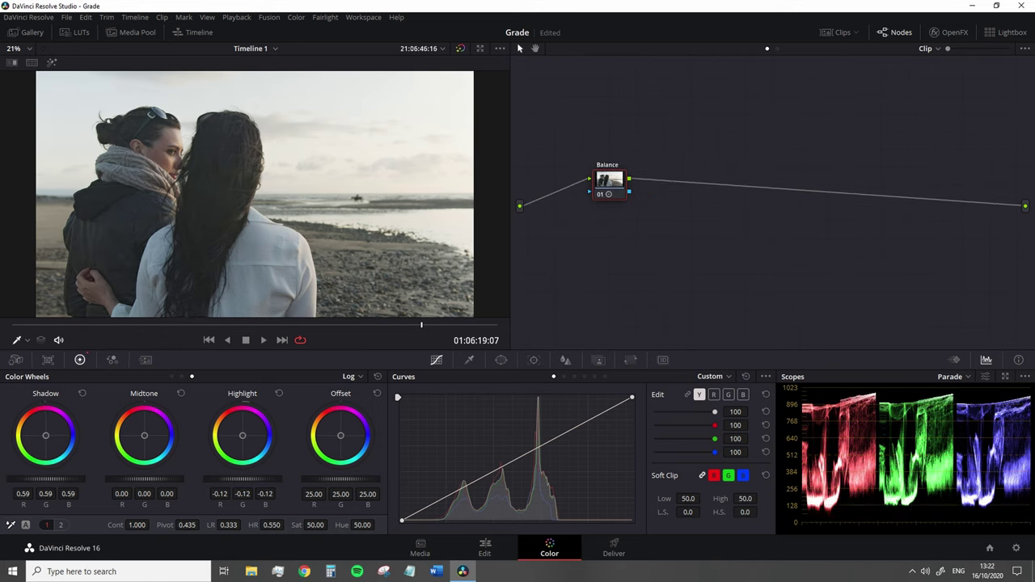
{"action": "left_click_drag", "start_coordinate": [47, 439], "coordinate": [43, 432]}
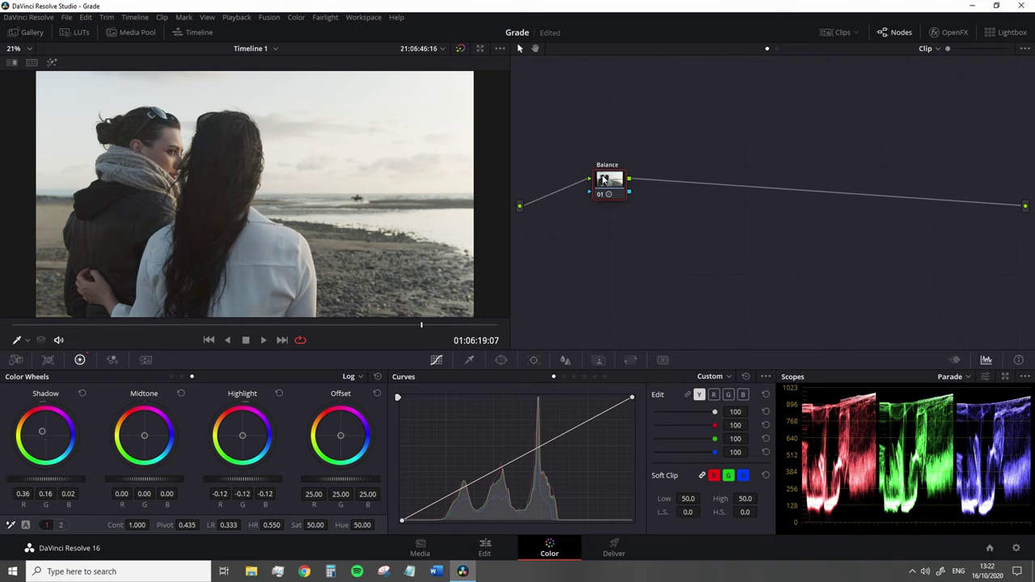
{"action": "key", "text": "alt+s"}
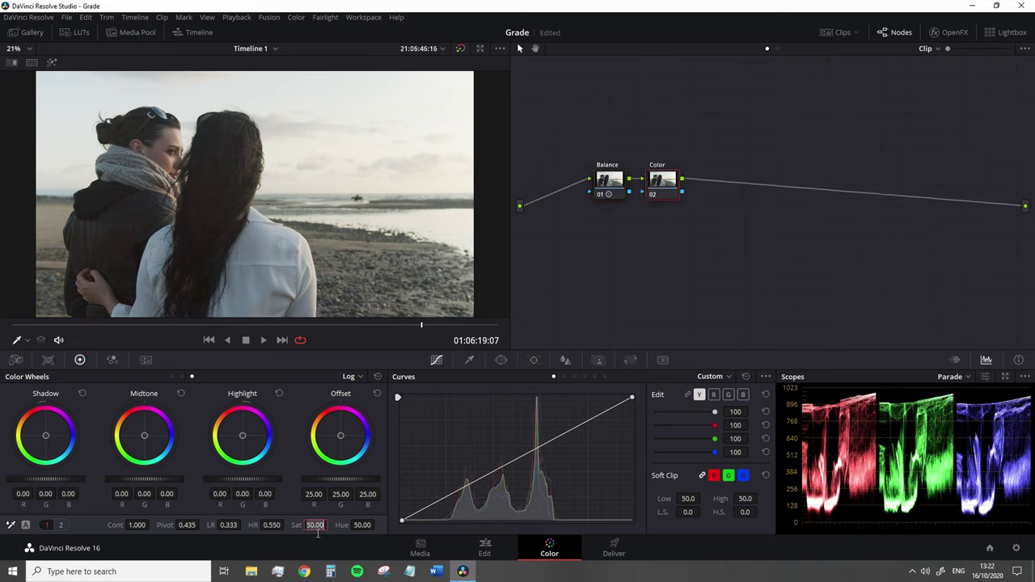
Set saturation 70, contrast 0.9 and offset R/G/B 21/18/16 on the Color node
{"action": "type", "text": "70"}
{"action": "key", "text": "Return"}
{"action": "type", "text": ".9"}
{"action": "key", "text": "Return"}
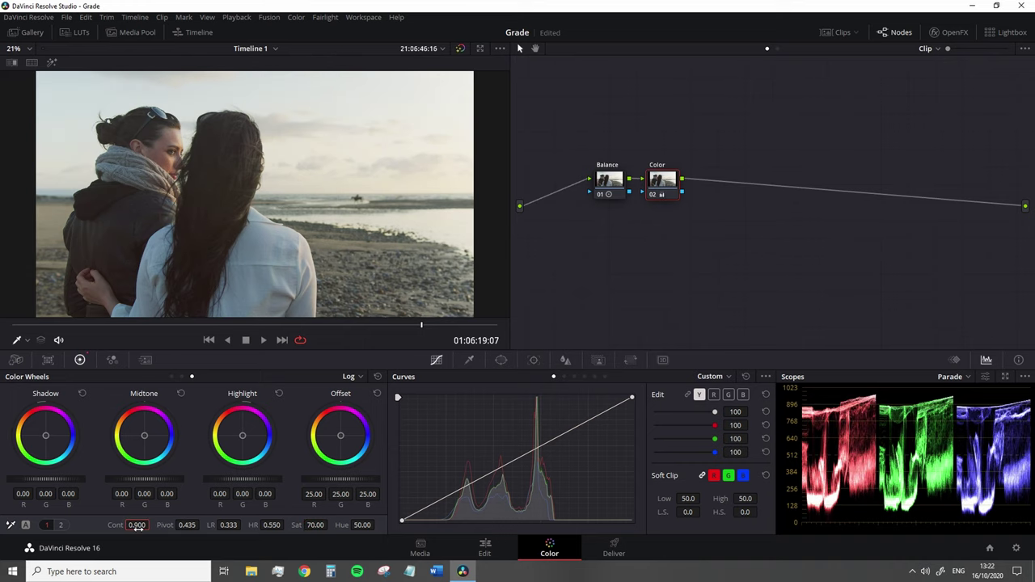
{"action": "left_click_drag", "start_coordinate": [340, 435], "coordinate": [340, 436]}
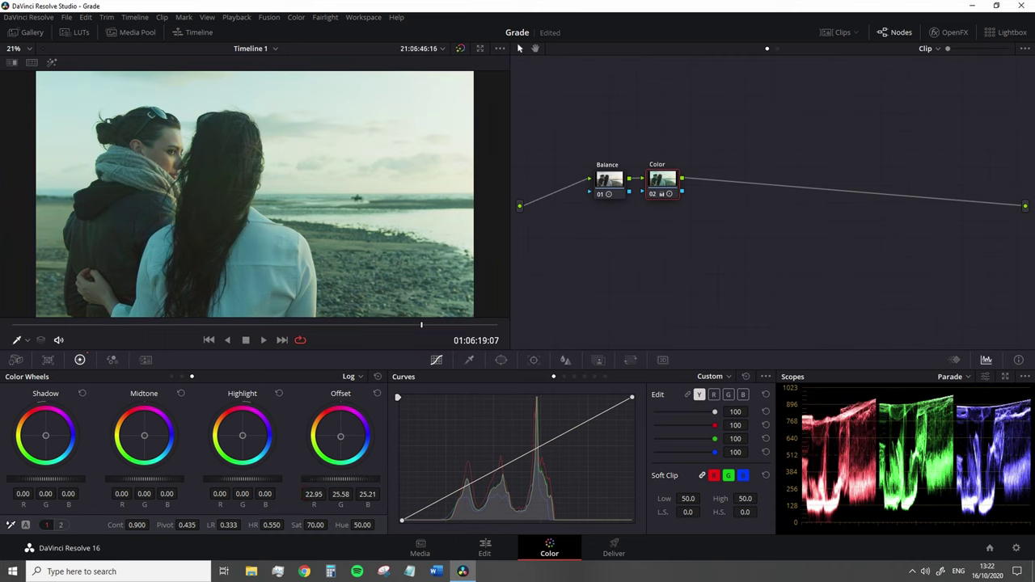
{"action": "type", "text": "1"}
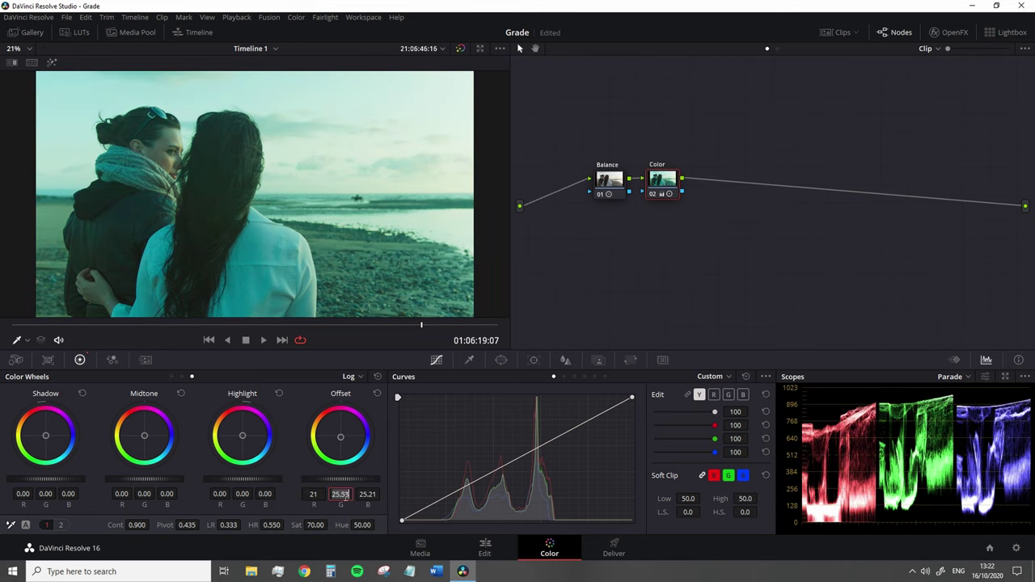
{"action": "type", "text": "18"}
{"action": "key", "text": "Tab"}
{"action": "type", "text": "16"}
{"action": "key", "text": "Return"}
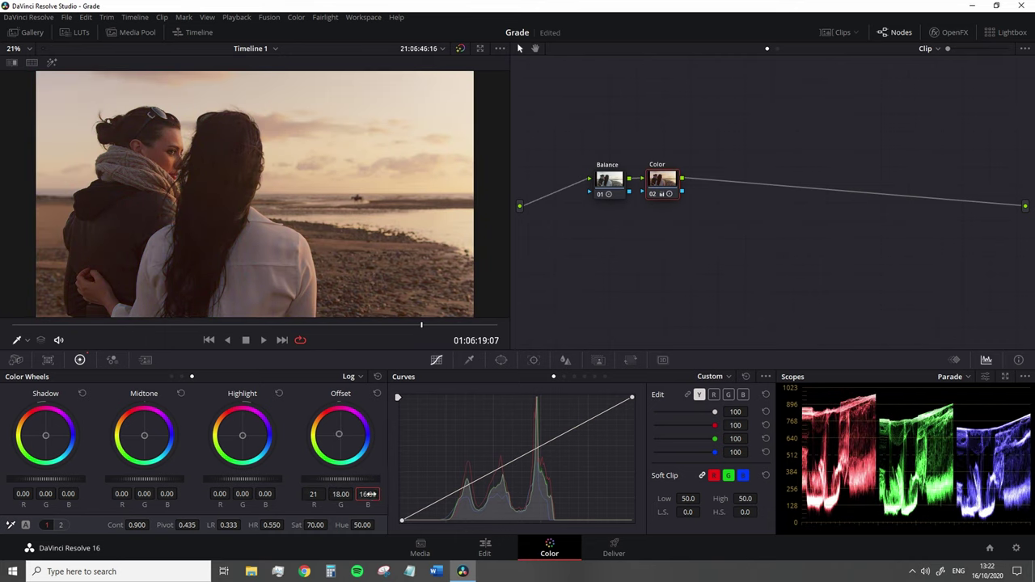
Nudge shadows toward blue, lift midtones and highlights, and toggle the grade to compare
{"action": "left_click_drag", "start_coordinate": [45, 479], "coordinate": [49, 479]}
{"action": "left_click_drag", "start_coordinate": [138, 478], "coordinate": [149, 479]}
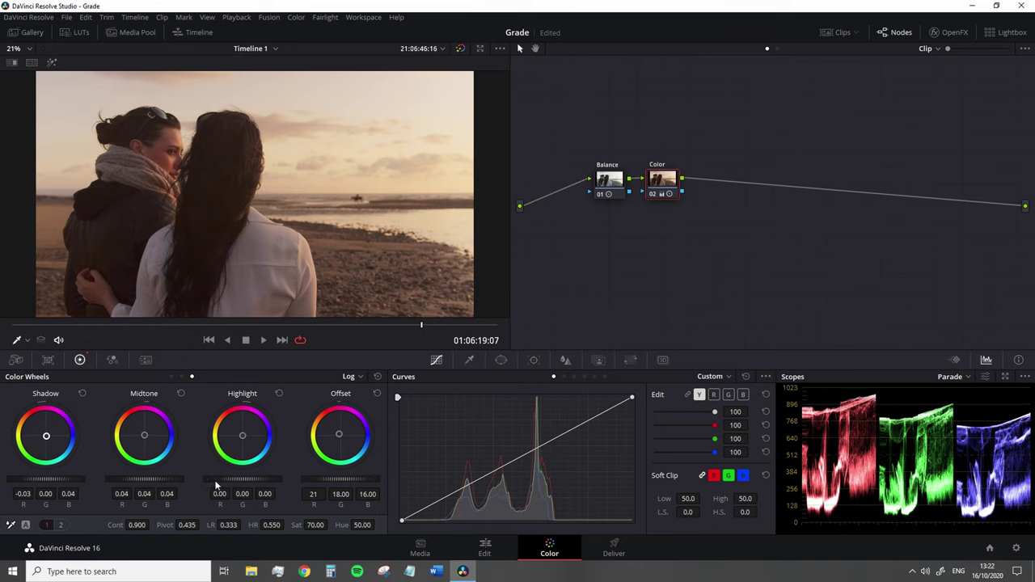
{"action": "left_click_drag", "start_coordinate": [220, 479], "coordinate": [243, 479]}
{"action": "key", "text": "shift+d"}
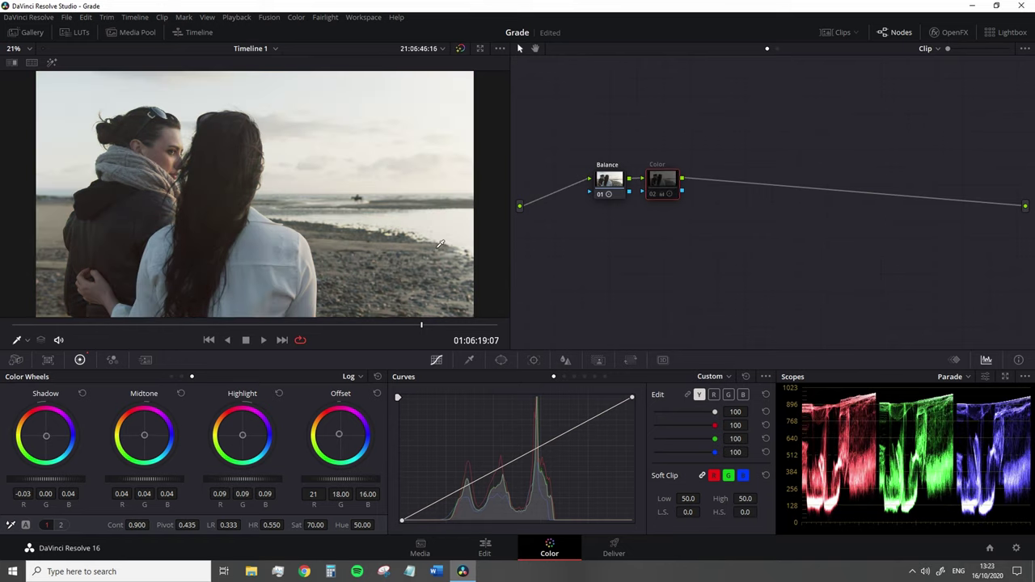
{"action": "key", "text": "shift+d"}
{"action": "key", "text": "shift+d"}
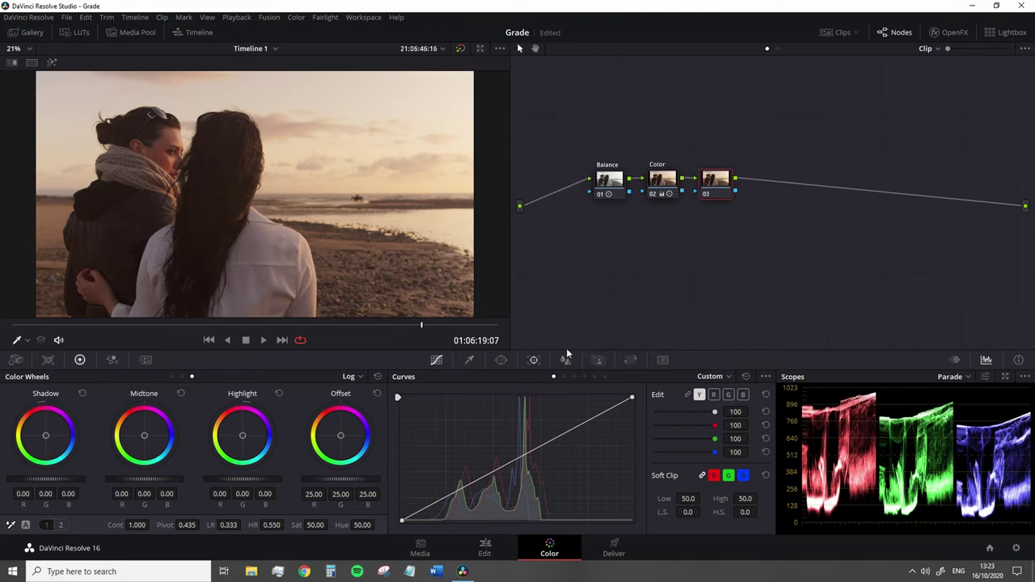
Label node 03 'Hue & Sat' and shape its Hue vs Hue curve across yellows, greens, blues, purples
{"action": "type", "text": "Hue & Sat"}
{"action": "type", "text": " Crt"}
{"action": "key", "text": "Return"}
{"action": "left_click", "coordinate": [727, 378]}
{"action": "left_click", "coordinate": [734, 411]}
{"action": "left_click", "coordinate": [400, 450]}
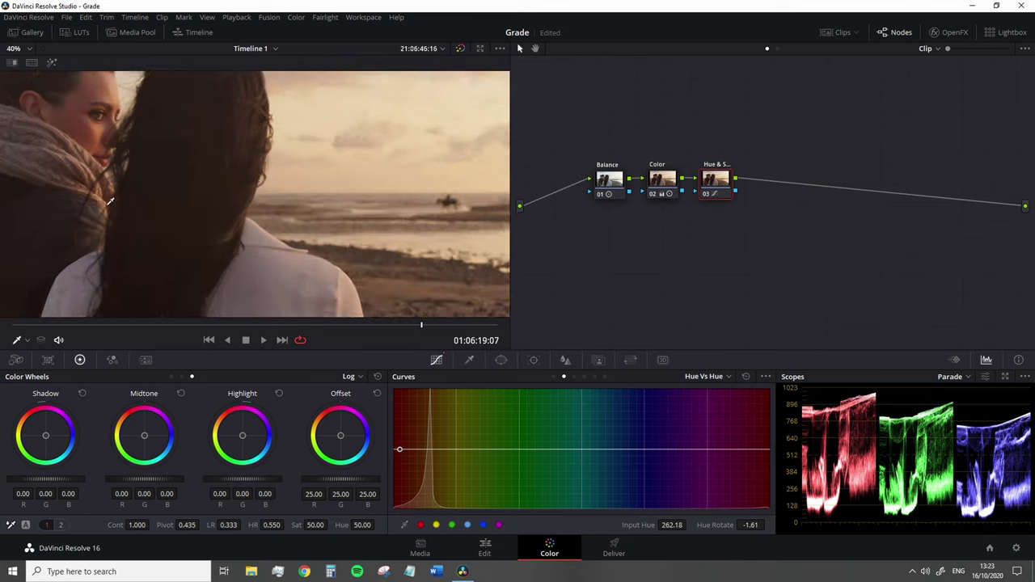
{"action": "left_click_drag", "start_coordinate": [460, 451], "coordinate": [457, 447]}
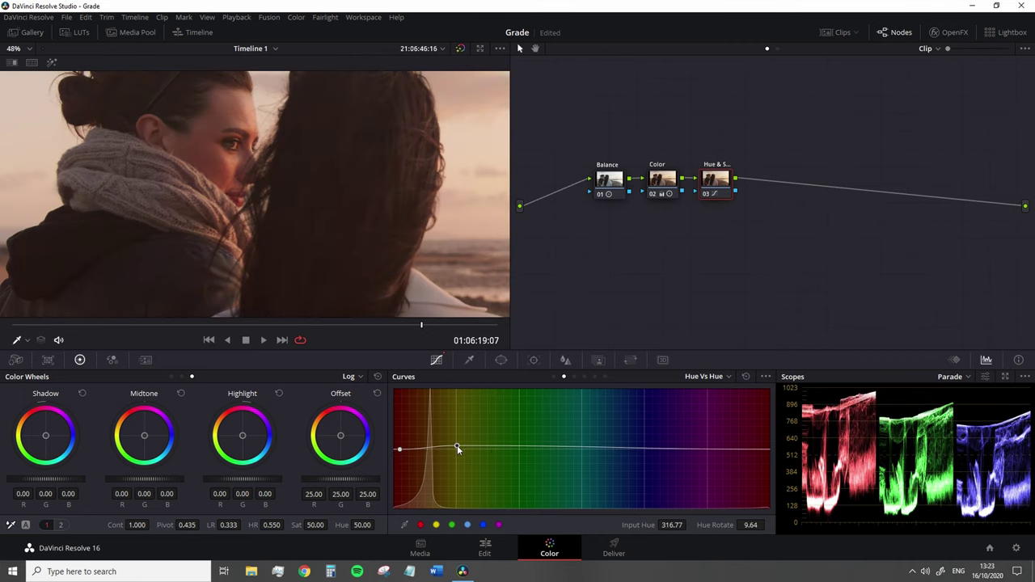
{"action": "left_click_drag", "start_coordinate": [533, 449], "coordinate": [533, 454]}
{"action": "left_click_drag", "start_coordinate": [645, 457], "coordinate": [646, 446]}
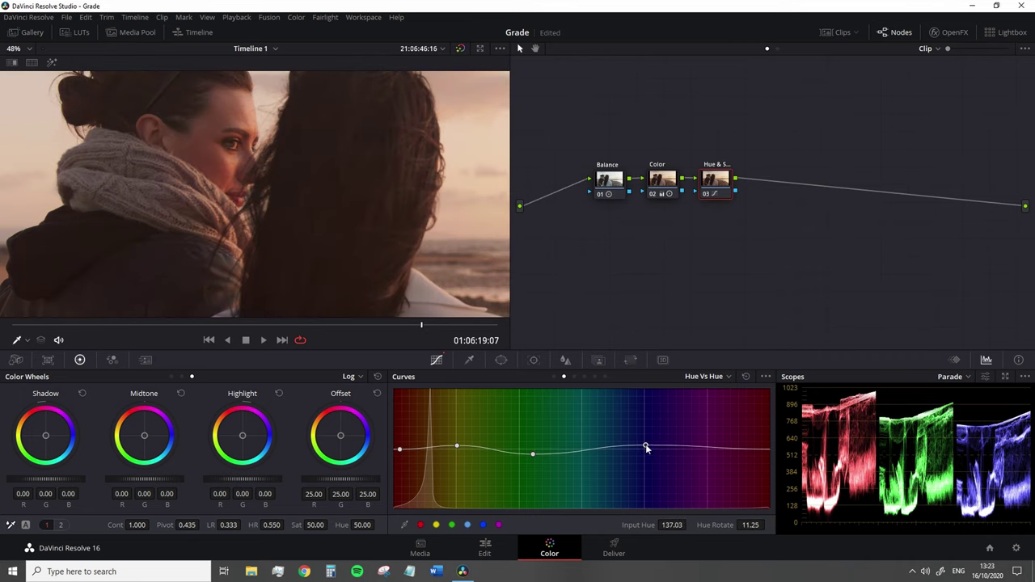
{"action": "left_click_drag", "start_coordinate": [709, 450], "coordinate": [709, 455]}
{"action": "left_click", "coordinate": [767, 454]}
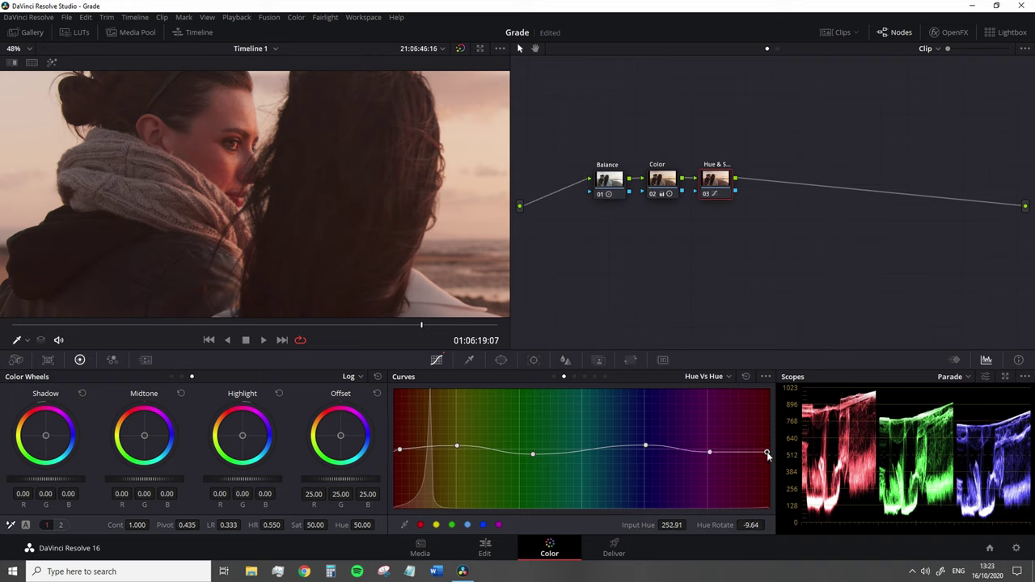
{"action": "key", "text": "ctrl+d"}
{"action": "key", "text": "ctrl+d"}
Shape the Hue vs Sat curve: desaturate orange and yellow-green, boost cyan
{"action": "left_click", "coordinate": [712, 377]}
{"action": "left_click", "coordinate": [724, 402]}
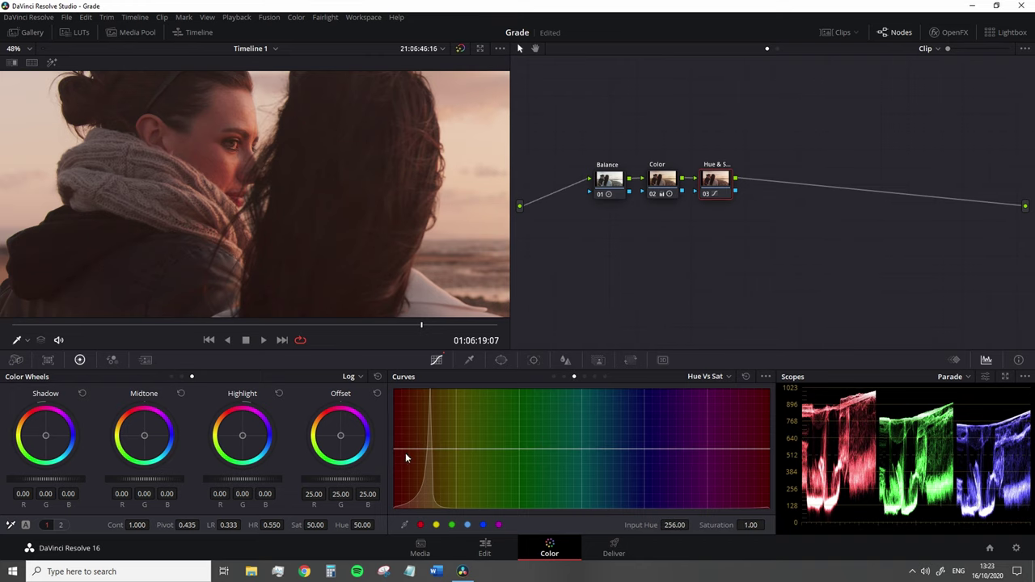
{"action": "left_click_drag", "start_coordinate": [432, 453], "coordinate": [432, 461]}
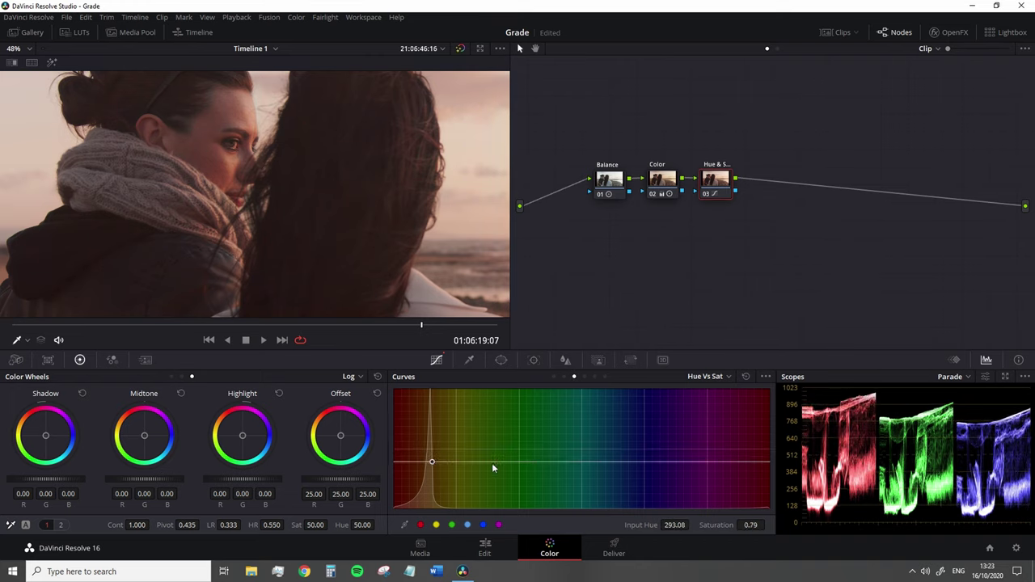
{"action": "left_click_drag", "start_coordinate": [494, 467], "coordinate": [500, 470]}
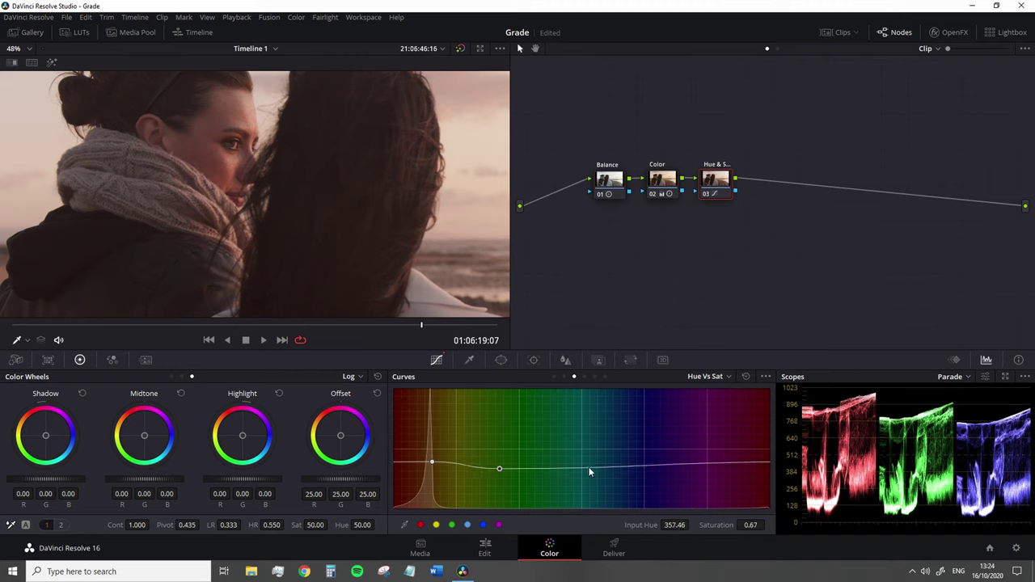
{"action": "left_click_drag", "start_coordinate": [590, 468], "coordinate": [586, 450]}
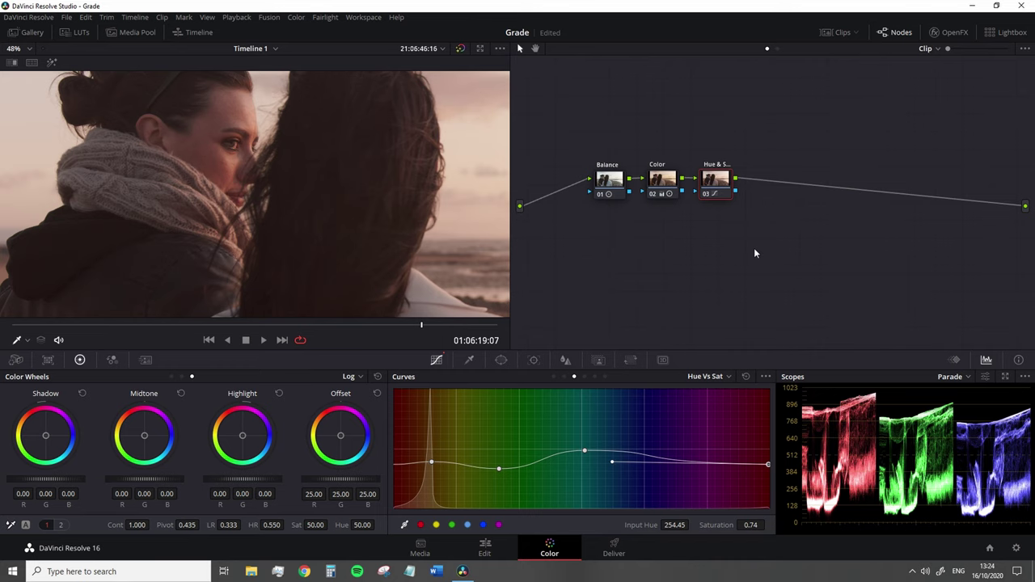
Add a Sky Grad node with a gradient window over the sky and a warmed offset
{"action": "key", "text": "alt+s"}
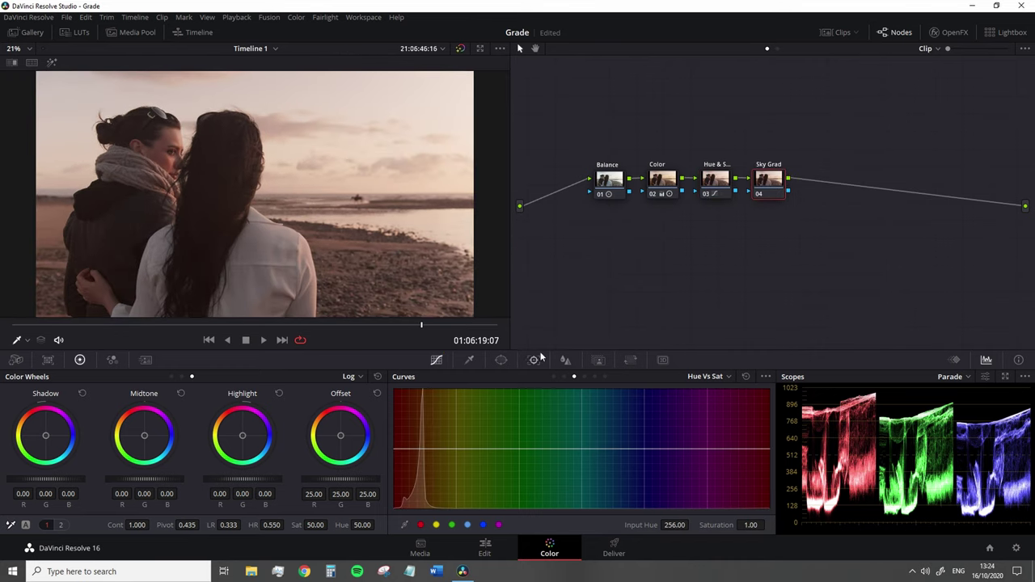
{"action": "left_click", "coordinate": [501, 360]}
{"action": "left_click", "coordinate": [566, 393]}
{"action": "mouse_move", "coordinate": [243, 197]}
{"action": "left_mouse_down"}
{"action": "mouse_move", "coordinate": [361, 96]}
{"action": "mouse_move", "coordinate": [345, 203]}
{"action": "left_mouse_up"}
{"action": "left_click_drag", "start_coordinate": [343, 442], "coordinate": [340, 435]}
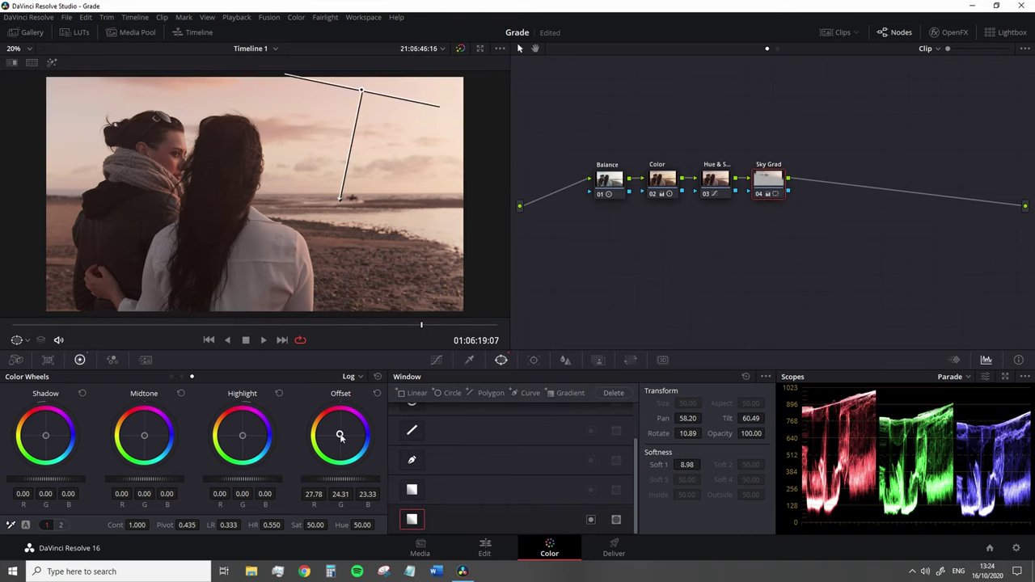
Lower the top of the Sky Grad custom curve to darken the sky
{"action": "left_click", "coordinate": [436, 360]}
{"action": "left_click", "coordinate": [705, 376]}
{"action": "left_click", "coordinate": [696, 390]}
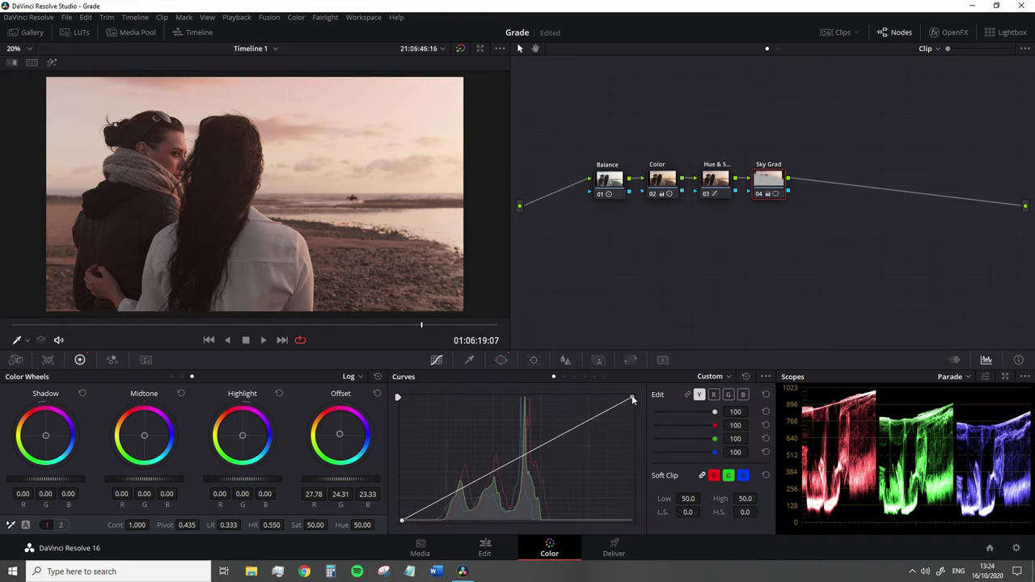
{"action": "left_click_drag", "start_coordinate": [633, 400], "coordinate": [636, 409]}
Stretch and re-angle the sky gradient, ease back the warm offset, and add a fifth node
{"action": "left_click", "coordinate": [501, 360]}
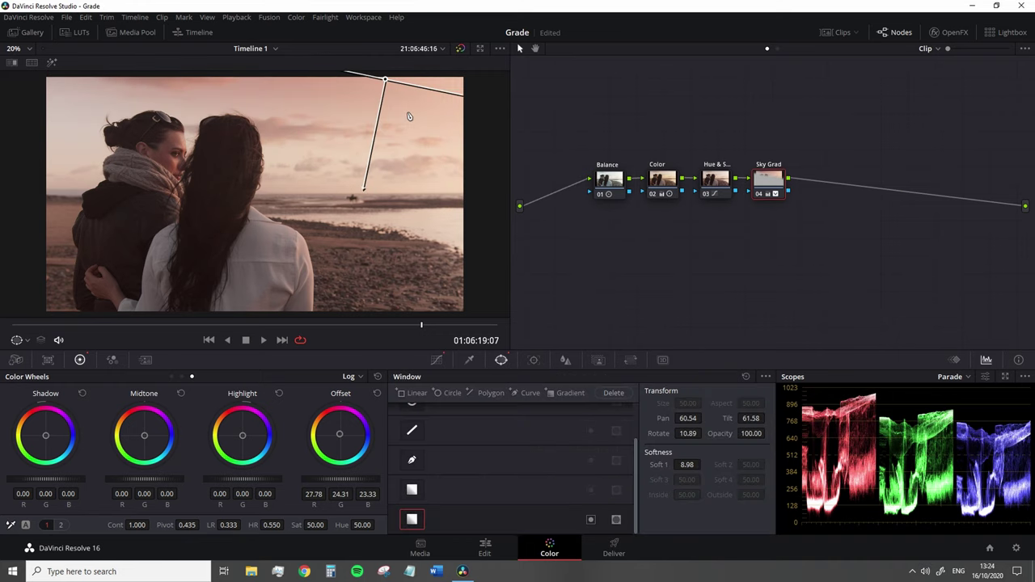
{"action": "scroll", "coordinate": [409, 117], "scroll_direction": "down", "scroll_amount": 1}
{"action": "left_click_drag", "start_coordinate": [348, 191], "coordinate": [385, 219]}
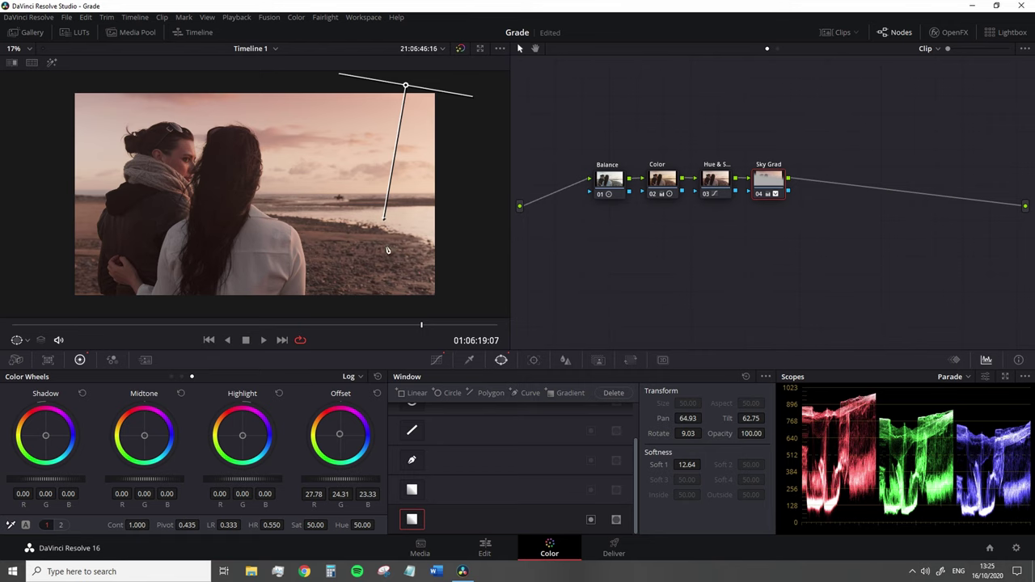
{"action": "left_click", "coordinate": [378, 393]}
{"action": "key", "text": "alt+s"}
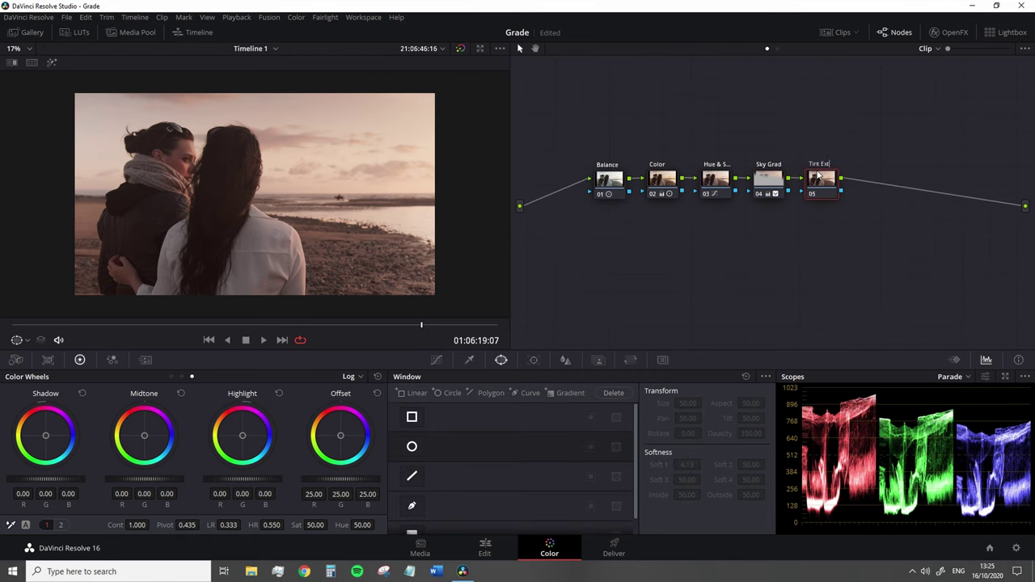
{"action": "left_click", "coordinate": [436, 360]}
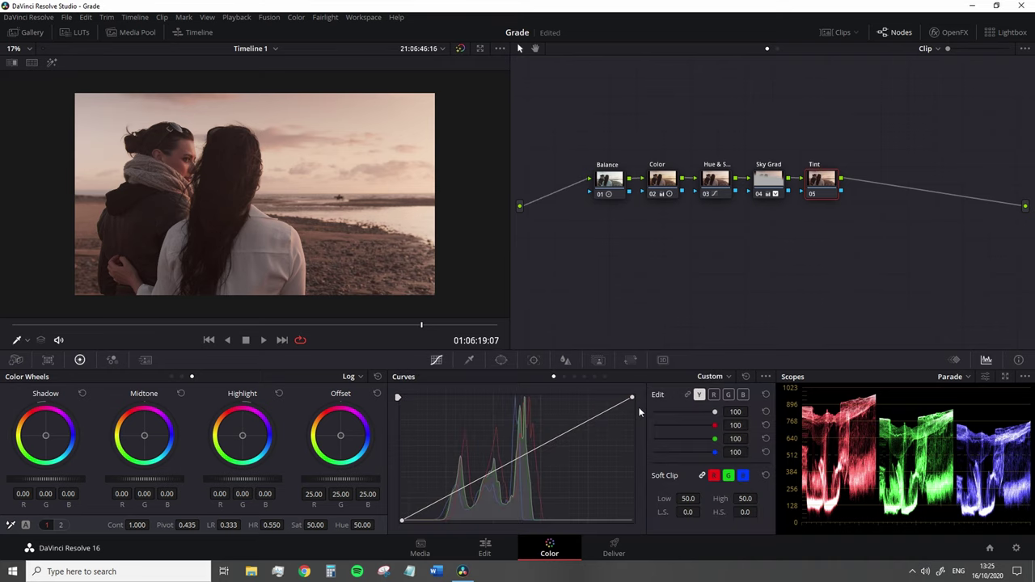
Reshape the Tint node's red curve and set its key output gain to 0.1
{"action": "left_click", "coordinate": [715, 394]}
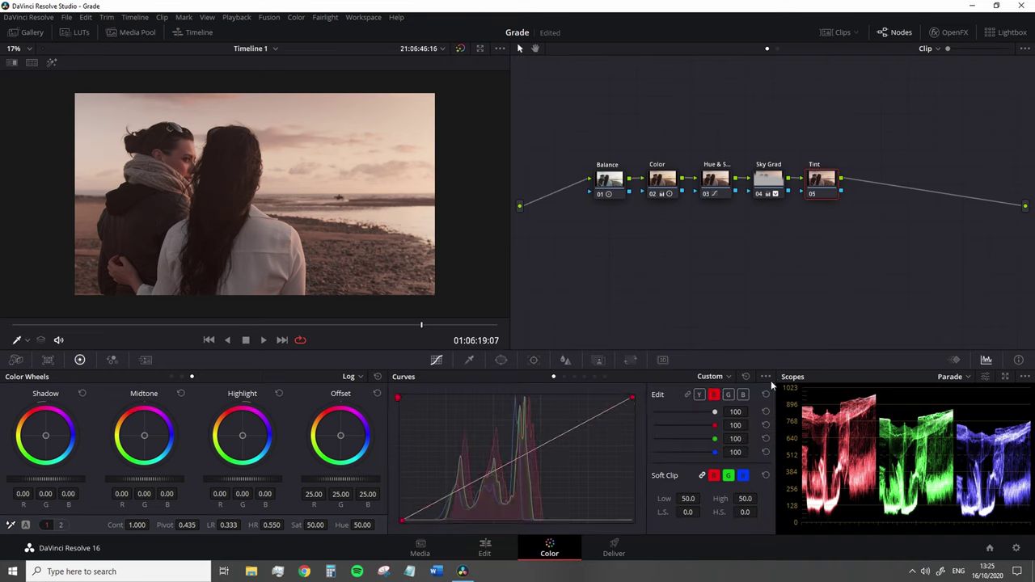
{"action": "left_click", "coordinate": [765, 377]}
{"action": "key", "text": "Escape"}
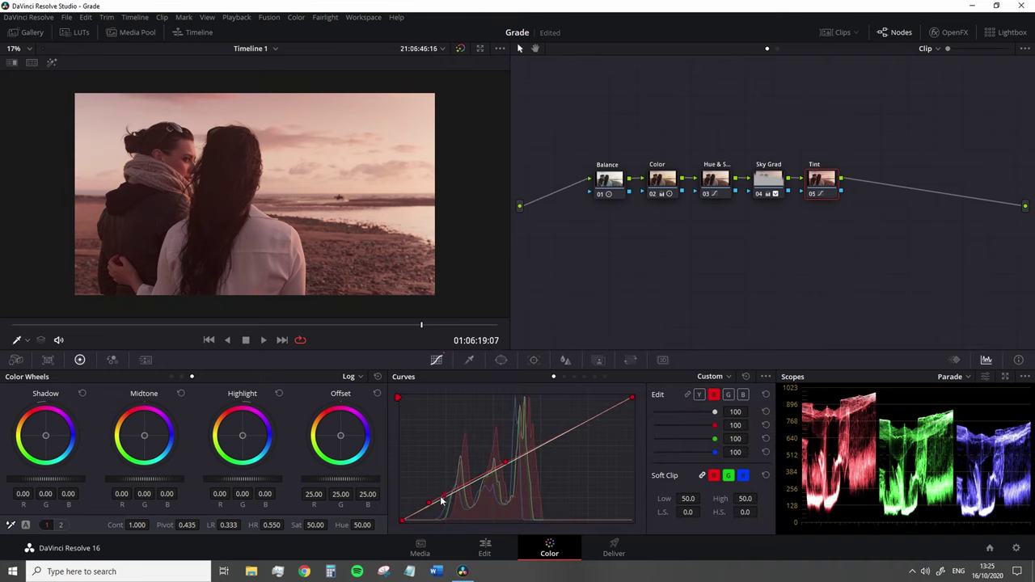
{"action": "mouse_move", "coordinate": [441, 502]}
{"action": "left_mouse_down"}
{"action": "mouse_move", "coordinate": [481, 472]}
{"action": "mouse_move", "coordinate": [488, 498]}
{"action": "left_mouse_up"}
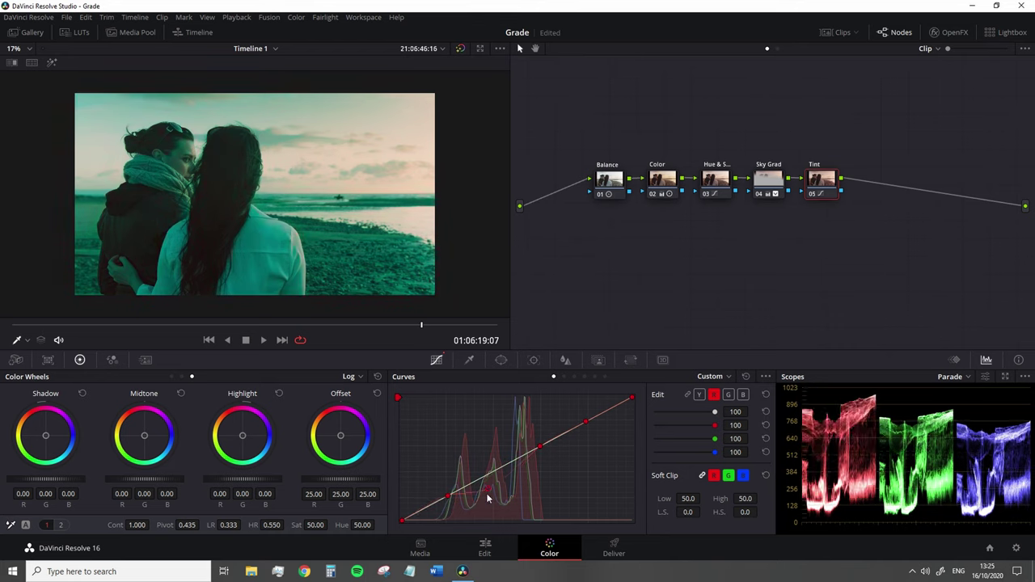
{"action": "left_click_drag", "start_coordinate": [540, 451], "coordinate": [559, 439]}
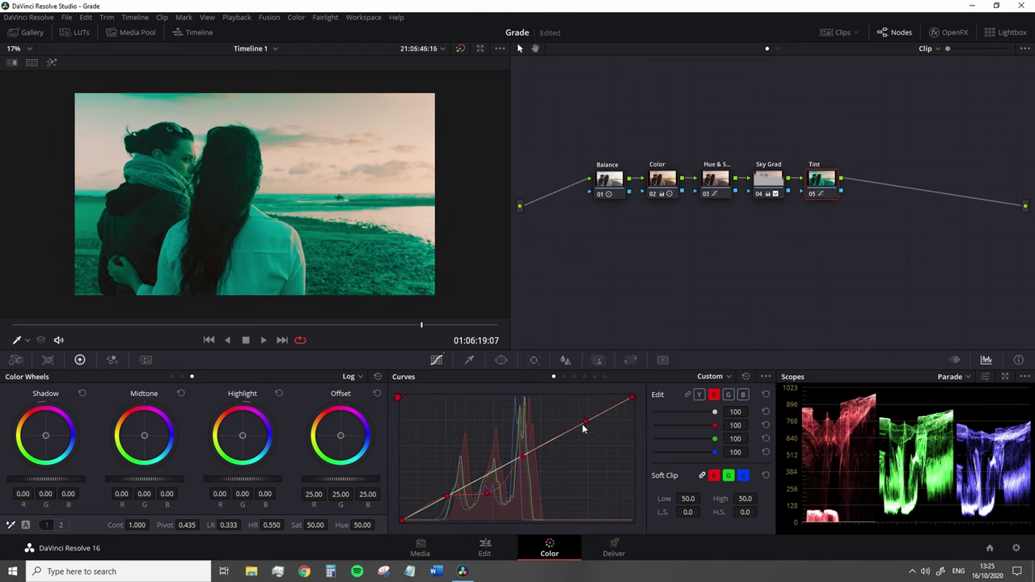
{"action": "left_click", "coordinate": [599, 360]}
{"action": "type", "text": "0.1"}
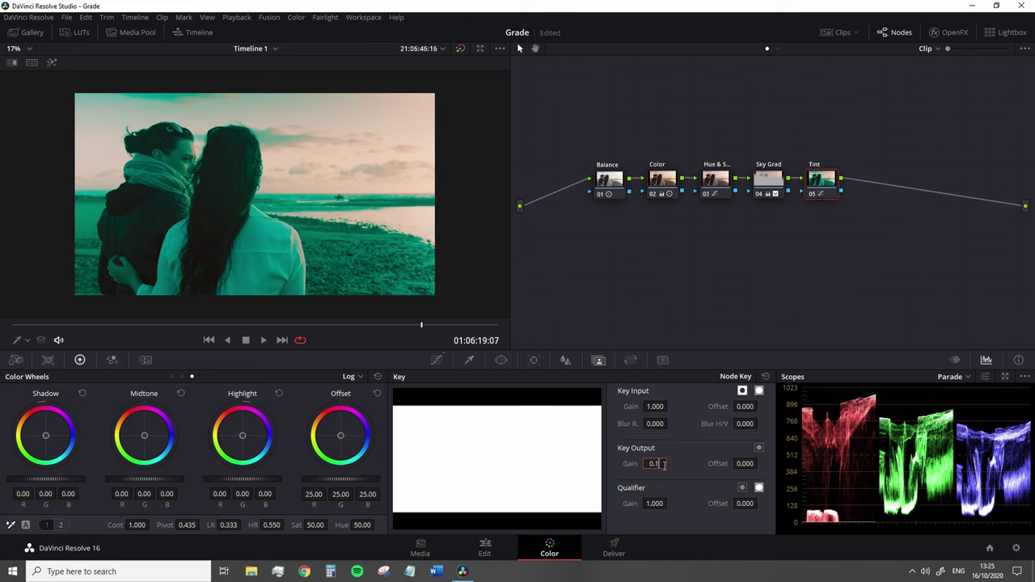
{"action": "key", "text": "Return"}
{"action": "left_click", "coordinate": [437, 360]}
Bend the blue curve's midtones with evenly spaced anchors and nudge a green curve point
{"action": "left_click", "coordinate": [744, 395]}
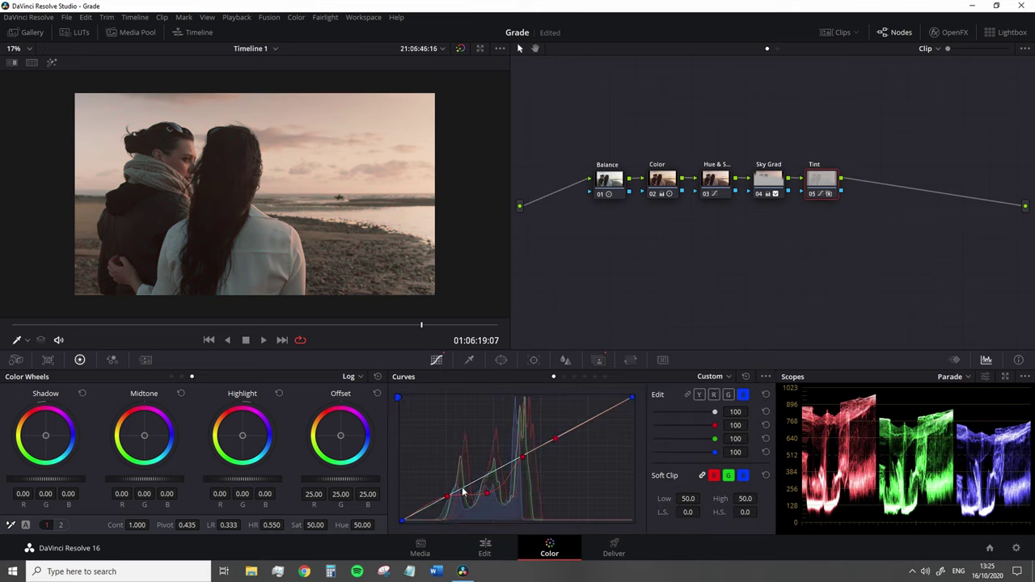
{"action": "left_click", "coordinate": [766, 376]}
{"action": "left_click", "coordinate": [801, 461]}
{"action": "mouse_move", "coordinate": [494, 474]}
{"action": "left_mouse_down"}
{"action": "mouse_move", "coordinate": [539, 455]}
{"action": "mouse_move", "coordinate": [520, 461]}
{"action": "left_mouse_up"}
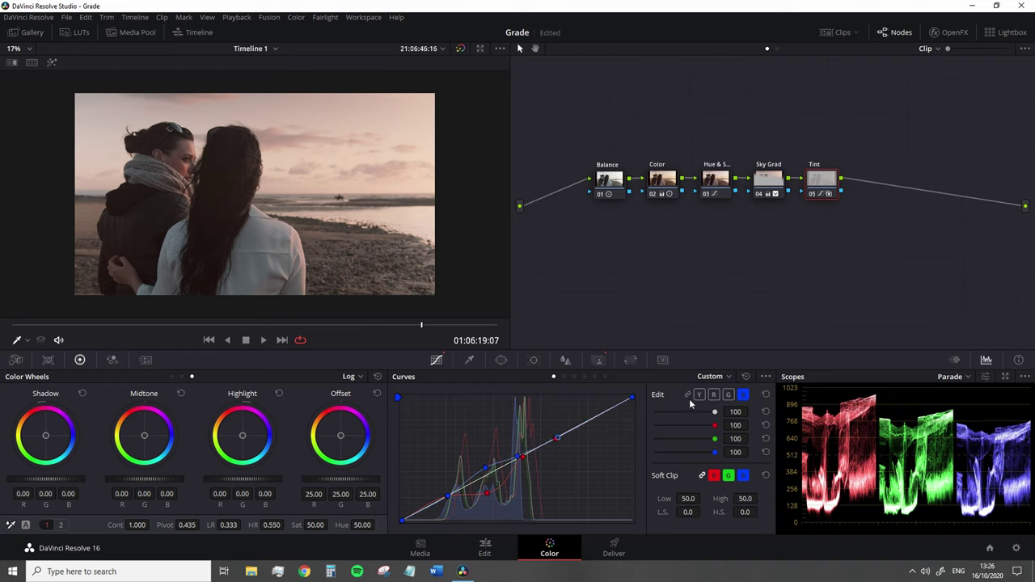
{"action": "left_click", "coordinate": [728, 394]}
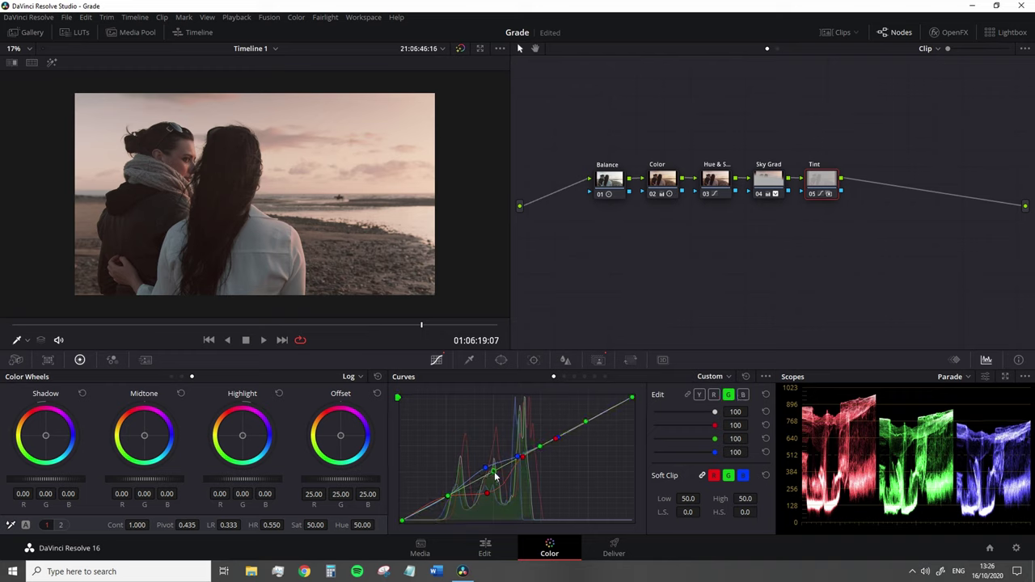
{"action": "left_click_drag", "start_coordinate": [496, 477], "coordinate": [497, 476]}
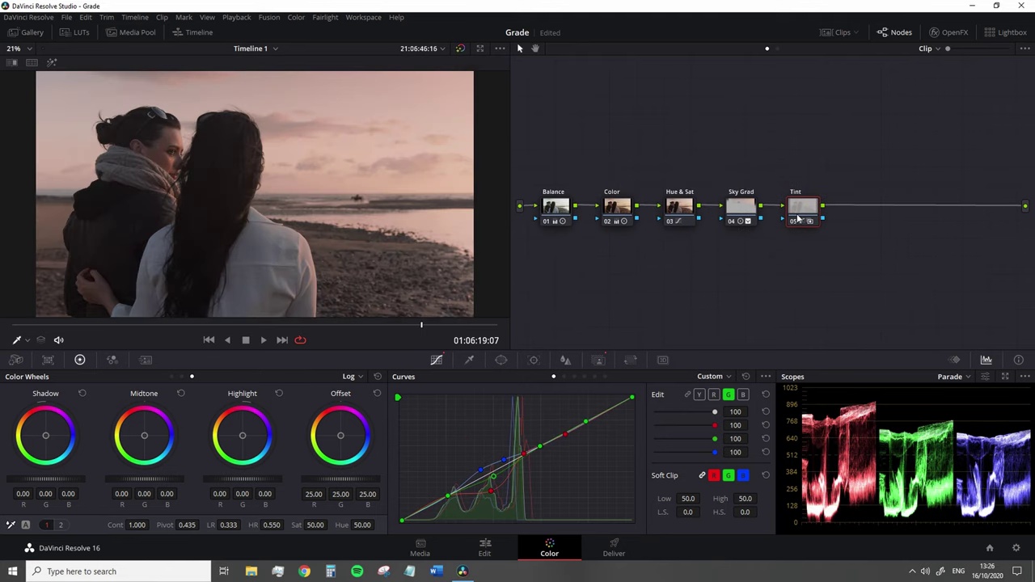
Add a 'Creative' node, pull down its green highlights, and set key output gain 0.5
{"action": "key", "text": "alt+s"}
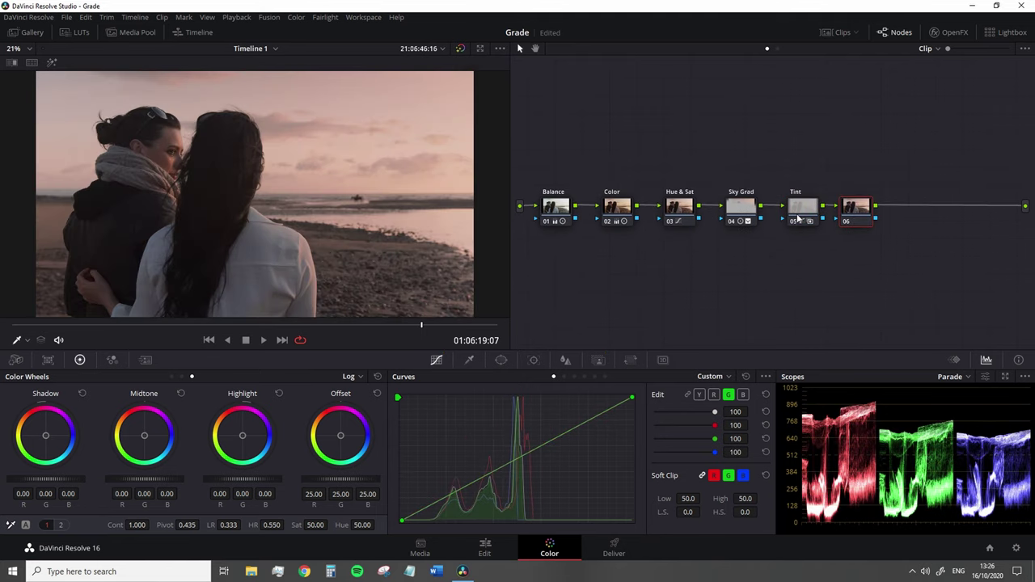
{"action": "right_click", "coordinate": [873, 208]}
{"action": "left_click", "coordinate": [890, 309]}
{"action": "left_click", "coordinate": [480, 482]}
{"action": "left_click_drag", "start_coordinate": [631, 397], "coordinate": [655, 430]}
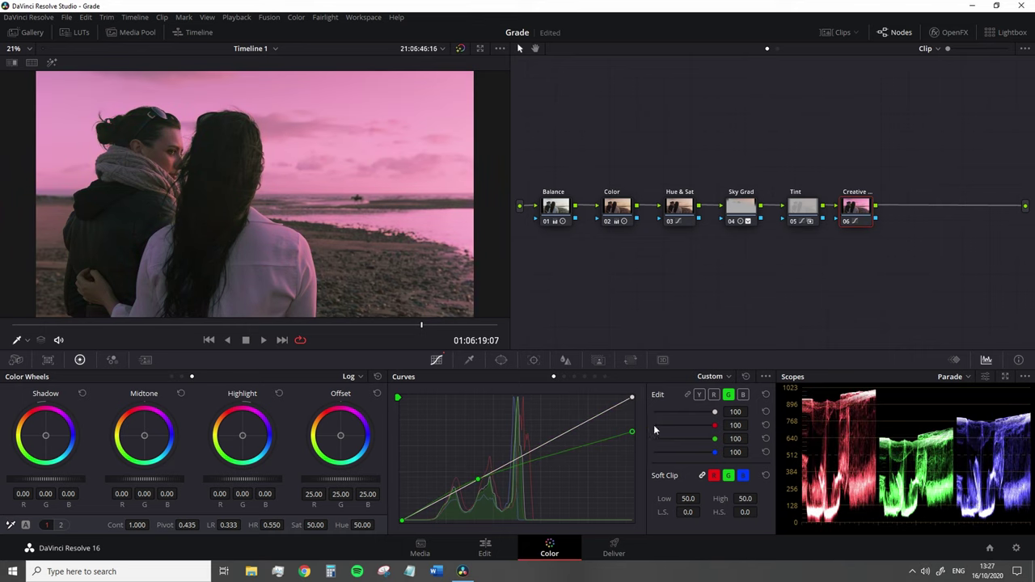
{"action": "left_click", "coordinate": [599, 363]}
{"action": "key", "text": "Return"}
{"action": "left_click", "coordinate": [437, 360]}
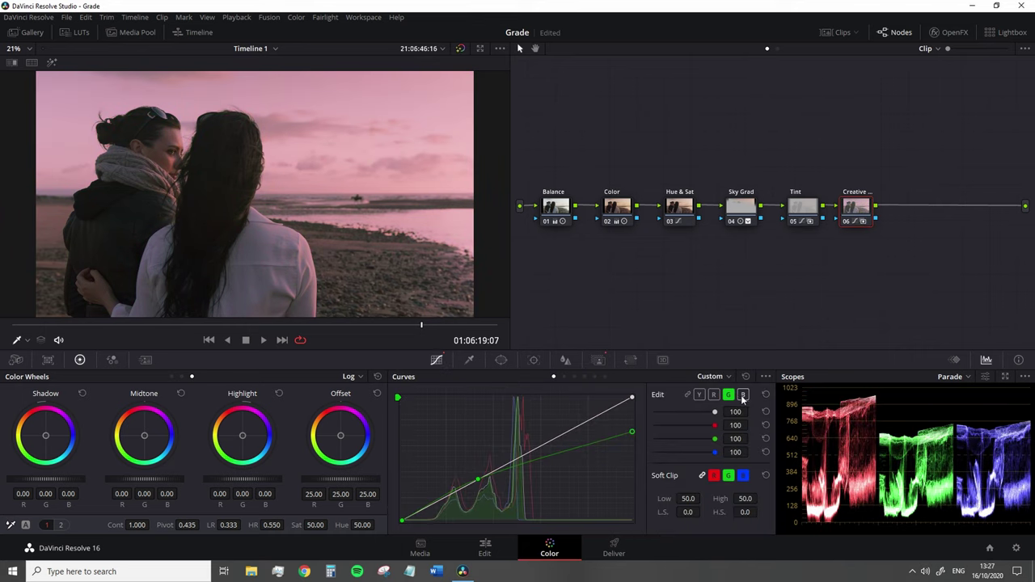
Lower the blue and red curve highlights for a warm pink look, then add the Curve node
{"action": "left_click", "coordinate": [474, 484]}
{"action": "left_click_drag", "start_coordinate": [632, 398], "coordinate": [632, 463]}
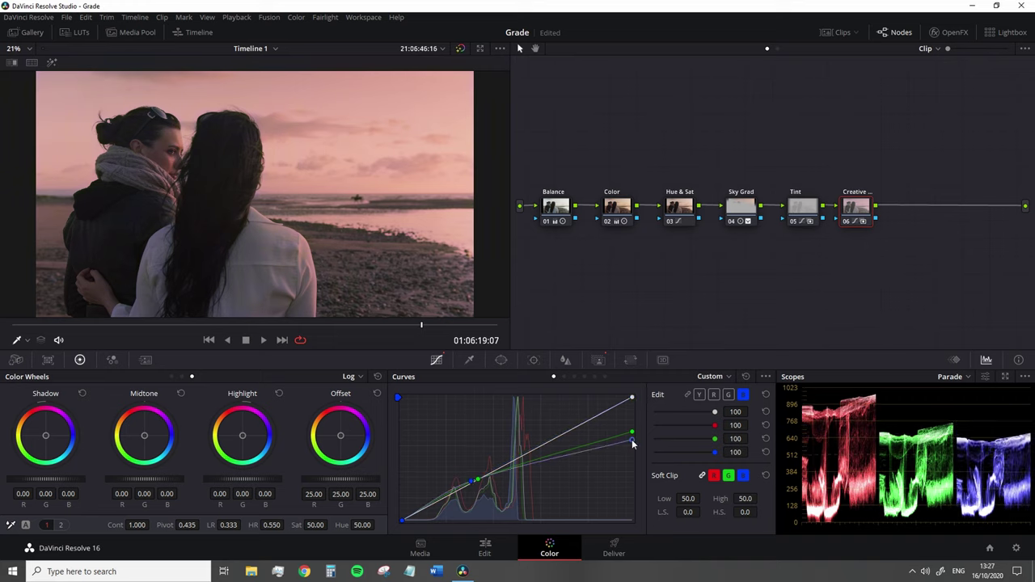
{"action": "left_click", "coordinate": [714, 394]}
{"action": "left_click_drag", "start_coordinate": [632, 398], "coordinate": [632, 440]}
{"action": "left_click", "coordinate": [474, 483]}
{"action": "scroll", "coordinate": [333, 307], "scroll_direction": "up", "scroll_amount": 5}
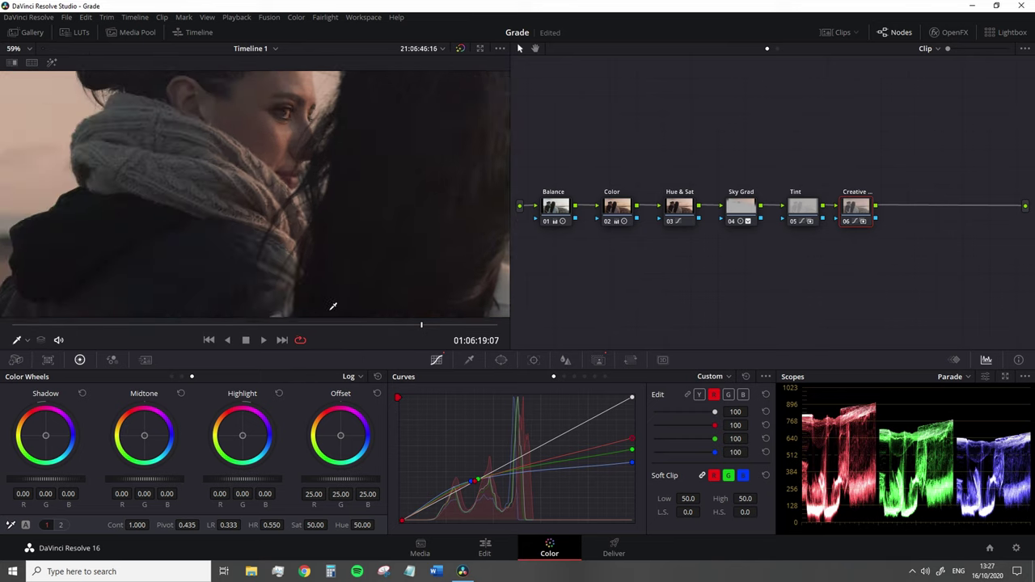
{"action": "scroll", "coordinate": [333, 306], "scroll_direction": "down", "scroll_amount": 5}
{"action": "key", "text": "alt+s"}
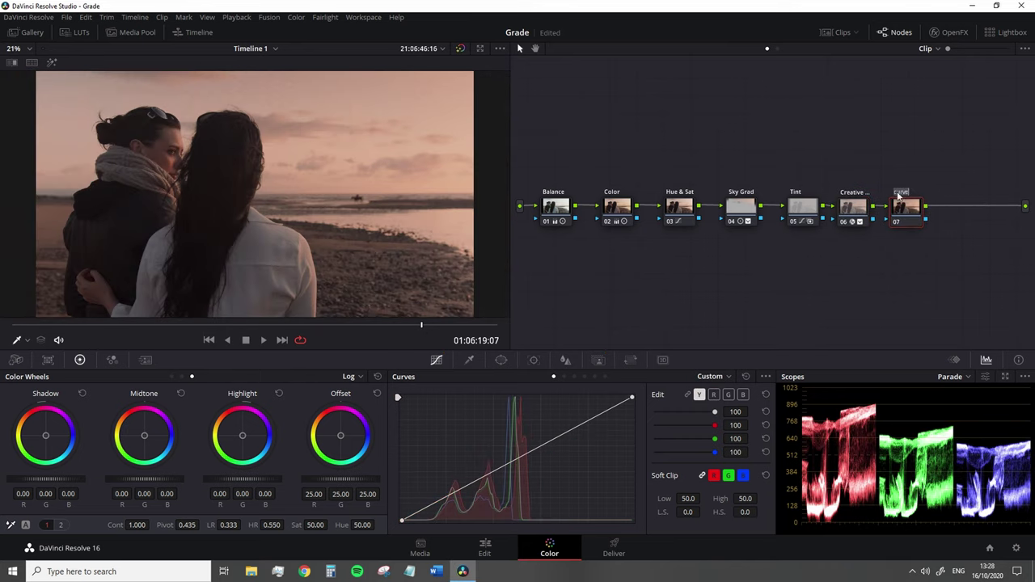
Lift the luma curve's black point on the Curve node with two anchors, then add node 08
{"action": "left_click", "coordinate": [451, 495]}
{"action": "left_click", "coordinate": [485, 477]}
{"action": "left_click_drag", "start_coordinate": [402, 521], "coordinate": [395, 504]}
{"action": "scroll", "coordinate": [151, 286], "scroll_direction": "up", "scroll_amount": 2}
{"action": "scroll", "coordinate": [301, 197], "scroll_direction": "up", "scroll_amount": 3}
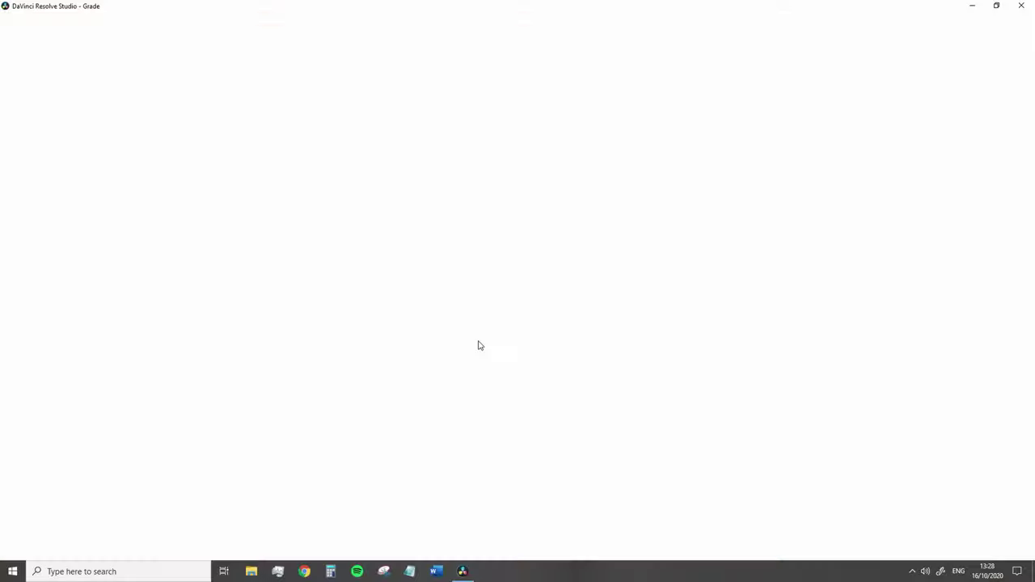
{"action": "key", "text": "alt+s"}
Fit a circular window over the left woman's face and track it forward and backward
{"action": "left_click", "coordinate": [502, 360]}
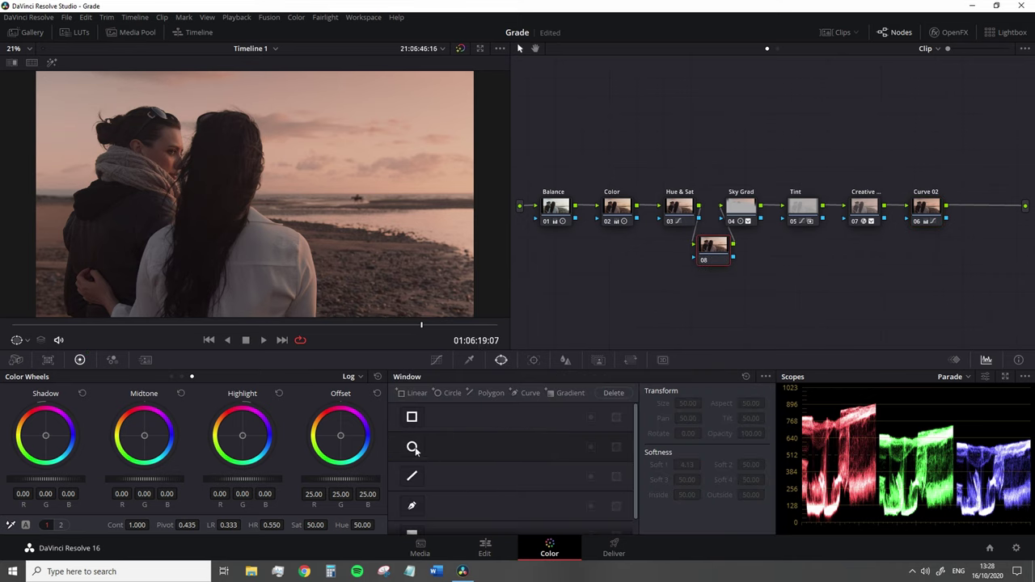
{"action": "left_click", "coordinate": [413, 446]}
{"action": "left_click_drag", "start_coordinate": [255, 194], "coordinate": [160, 148]}
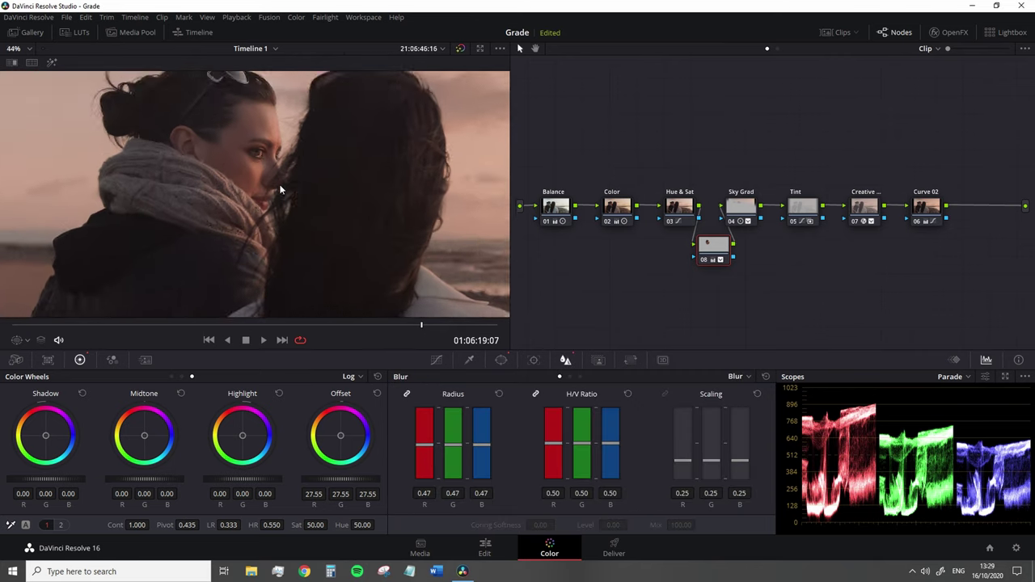
{"action": "left_click", "coordinate": [534, 362]}
{"action": "left_click", "coordinate": [450, 396]}
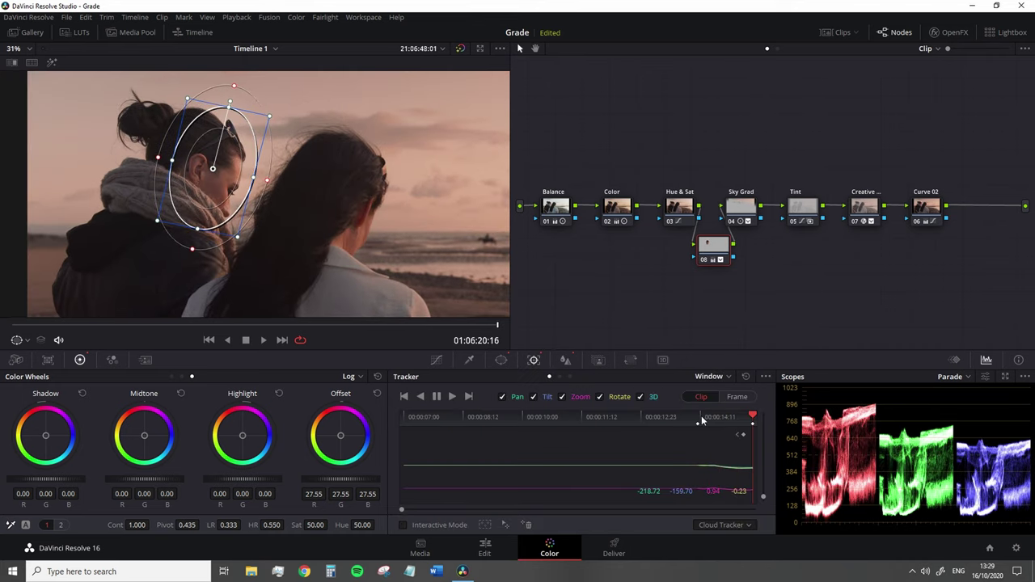
{"action": "left_click", "coordinate": [421, 397]}
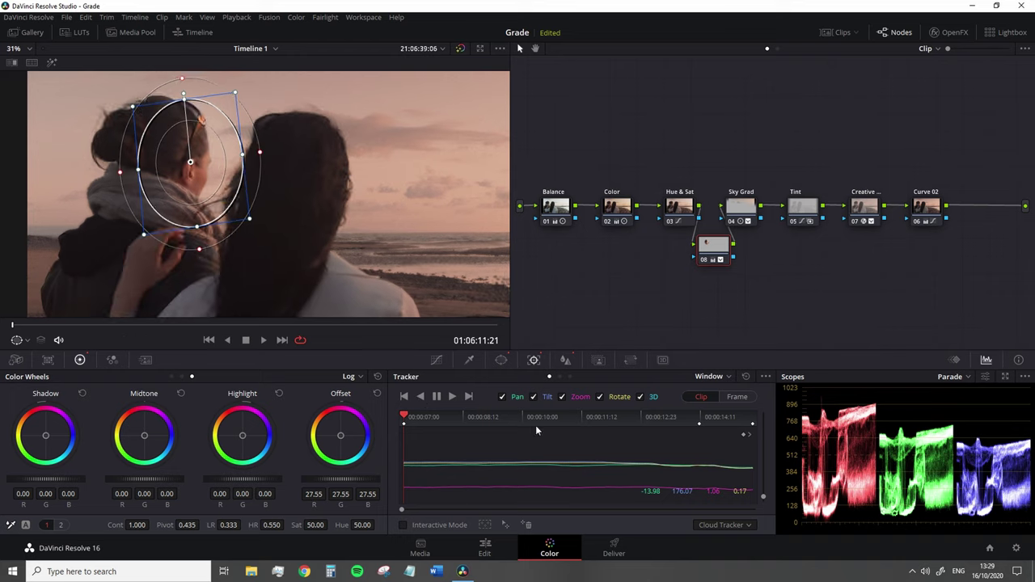
Review the tracked mask across the clip and add node 09 for grain
{"action": "left_click_drag", "start_coordinate": [536, 421], "coordinate": [676, 420]}
{"action": "key", "text": "shift+z"}
{"action": "left_click", "coordinate": [926, 212]}
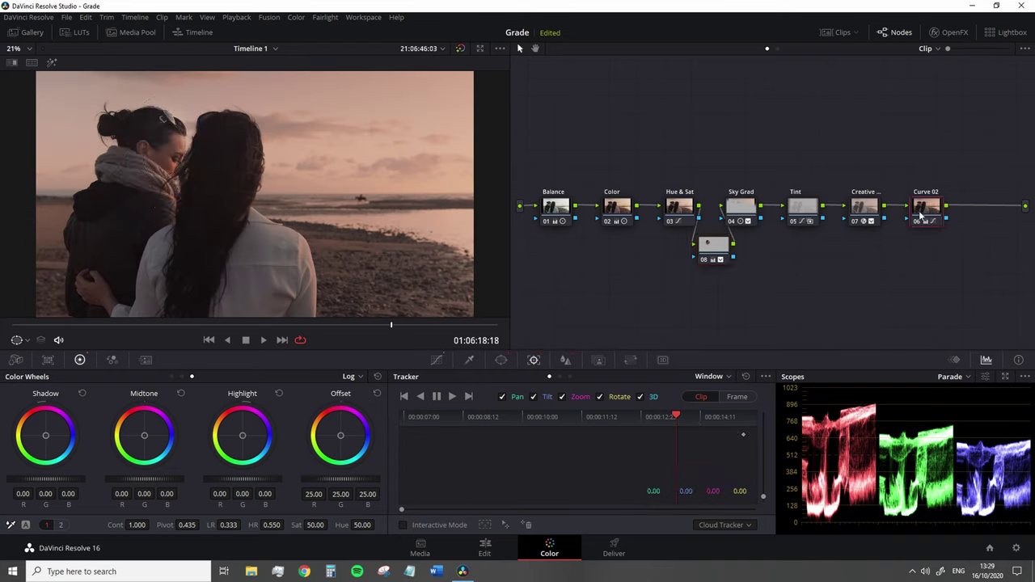
{"action": "left_click_drag", "start_coordinate": [455, 324], "coordinate": [358, 324]}
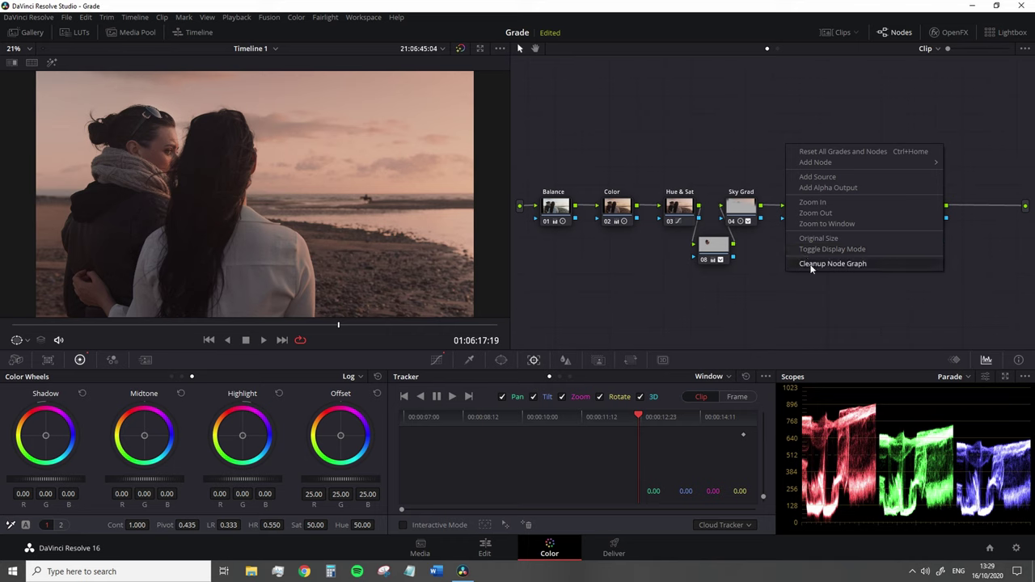
{"action": "left_click", "coordinate": [834, 264]}
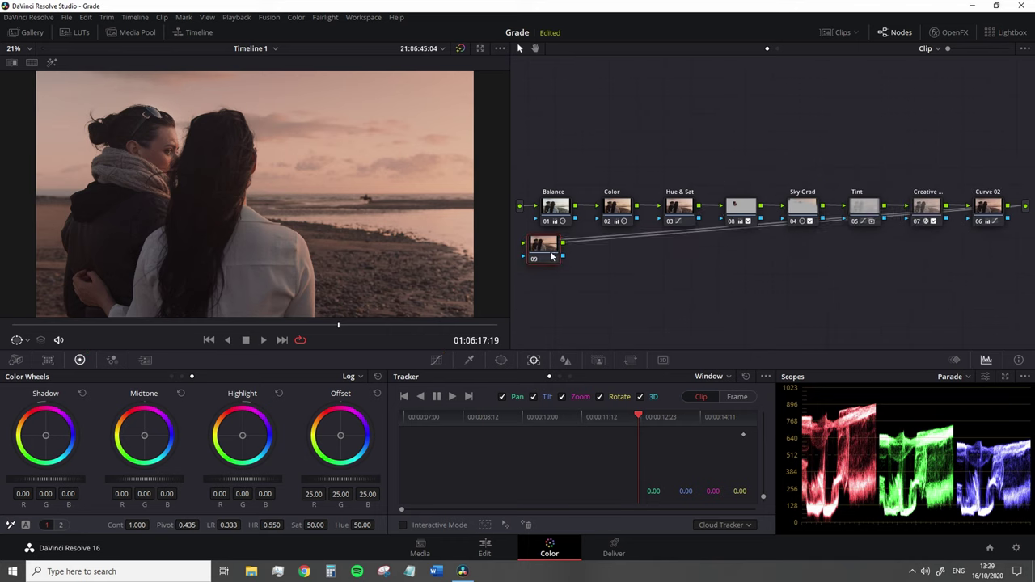
Find Film Grain in OpenFX and apply it to node 09
{"action": "left_click", "coordinate": [952, 32]}
{"action": "left_click", "coordinate": [1004, 50]}
{"action": "type", "text": "graon"}
{"action": "left_click_drag", "start_coordinate": [861, 119], "coordinate": [520, 272]}
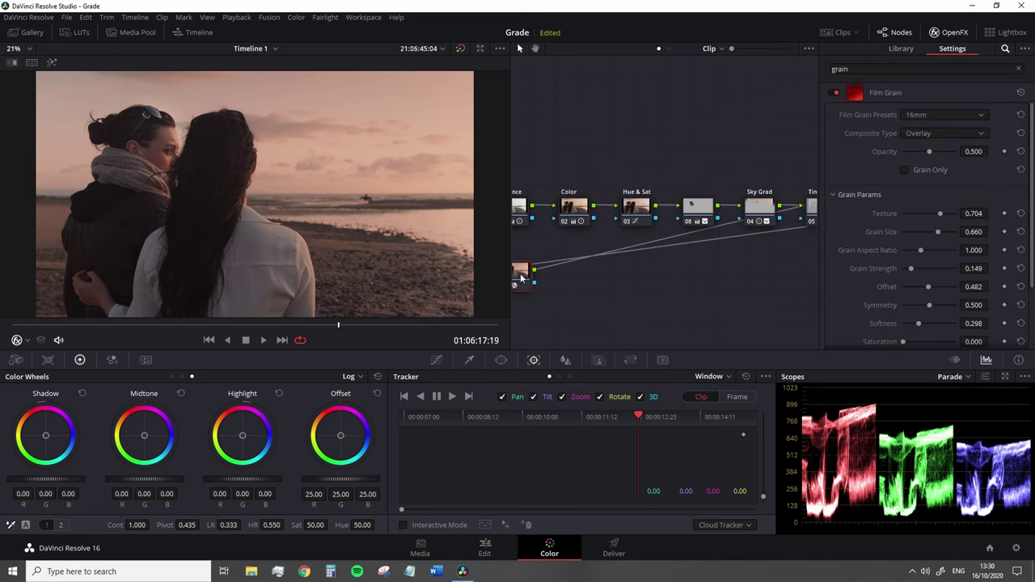
Choose the 35mm grain preset and adjust the grain opacity
{"action": "left_click", "coordinate": [959, 117]}
{"action": "left_click", "coordinate": [931, 218]}
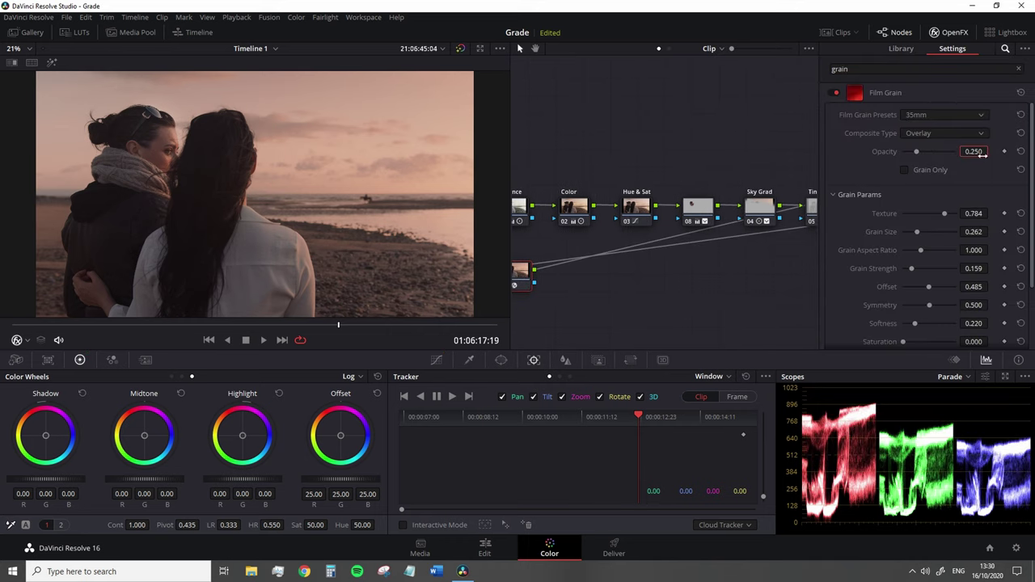
{"action": "scroll", "coordinate": [347, 212], "scroll_direction": "up", "scroll_amount": 5}
{"action": "left_click_drag", "start_coordinate": [922, 155], "coordinate": [894, 155]}
{"action": "left_click", "coordinate": [983, 154]}
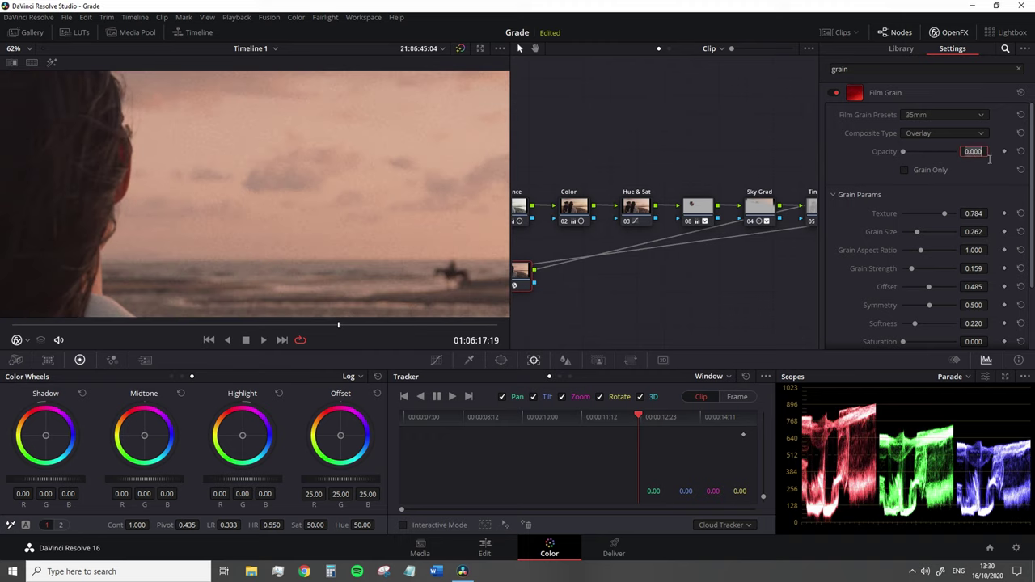